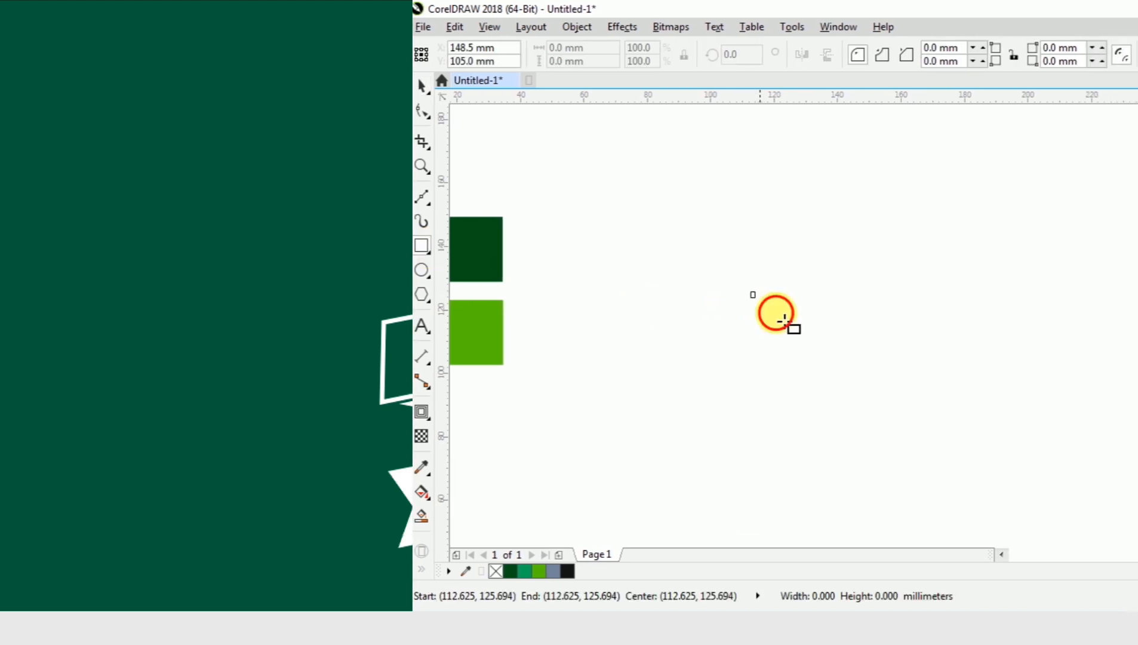
Draw a rectangle in the open page area and set its size to 80 mm wide by 20 mm high.
{"action": "left_click", "coordinate": [266, 49]}
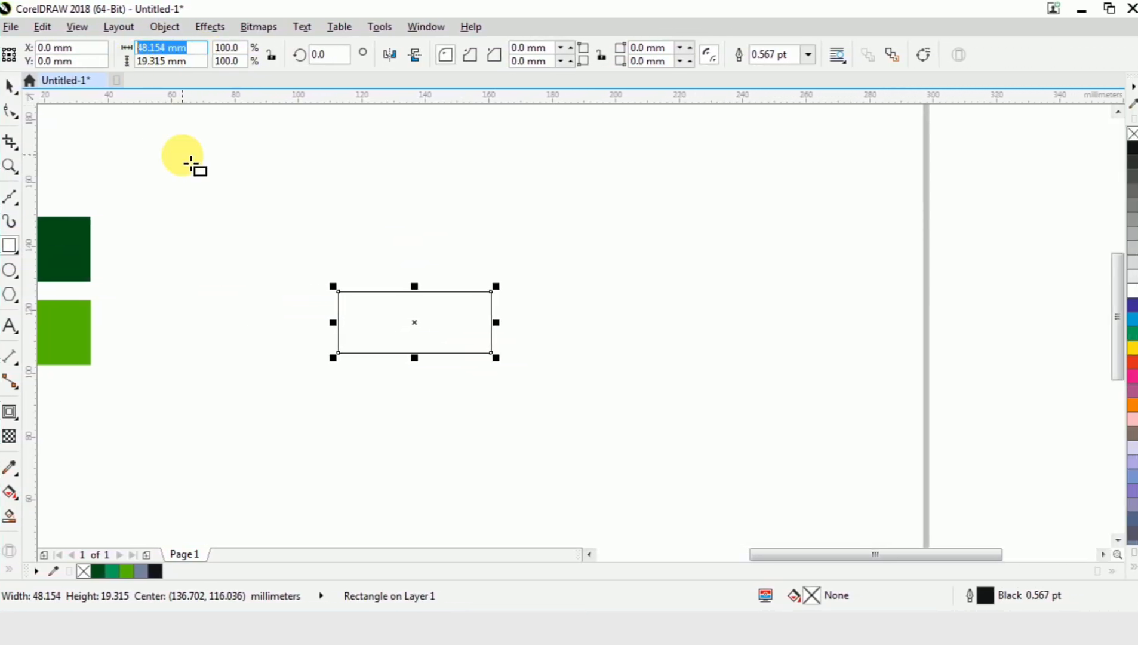
{"action": "type", "text": "80"}
{"action": "key", "text": "Tab"}
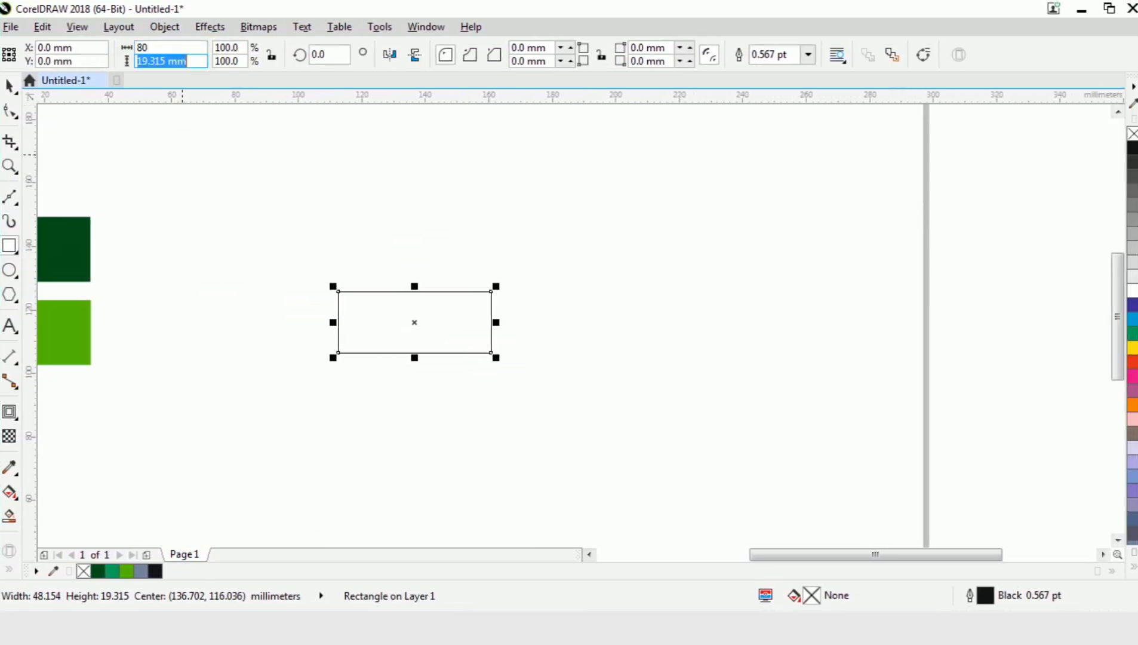
{"action": "type", "text": "2"}
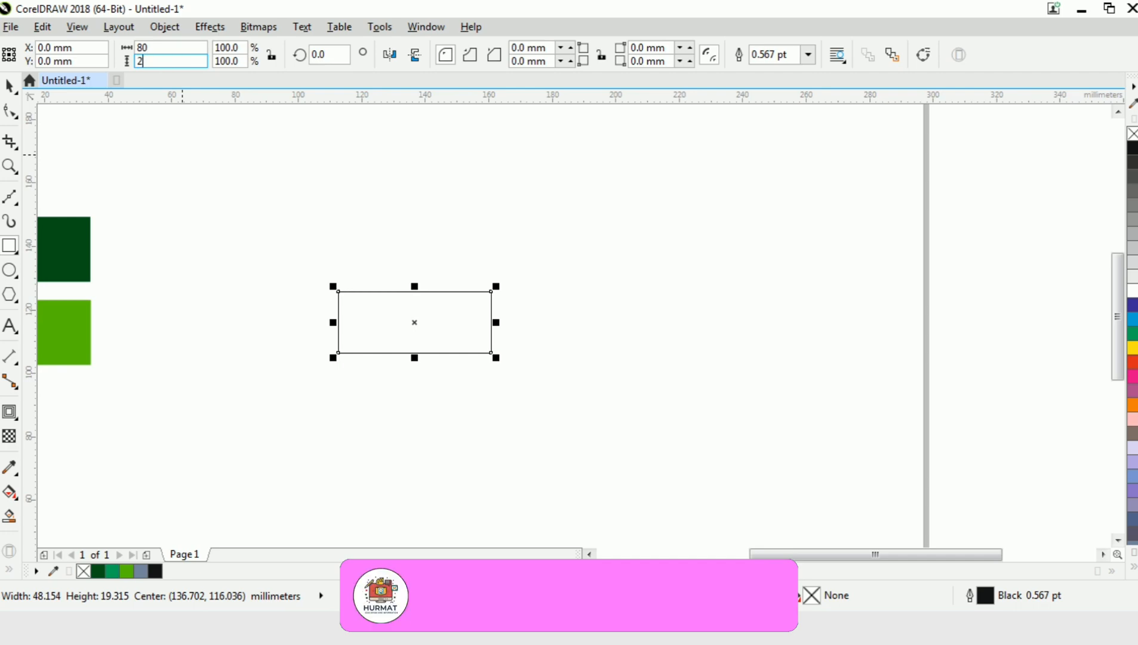
{"action": "type", "text": "0"}
{"action": "left_click", "coordinate": [179, 52]}
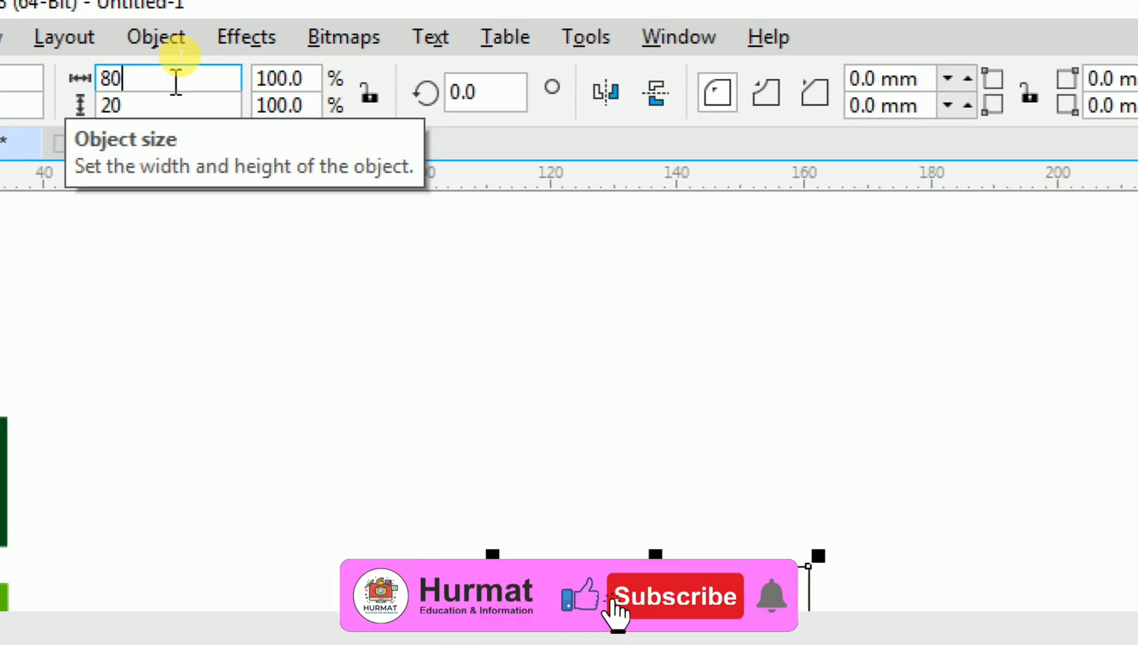
{"action": "key", "text": "ctrl+4"}
{"action": "key", "text": "Return"}
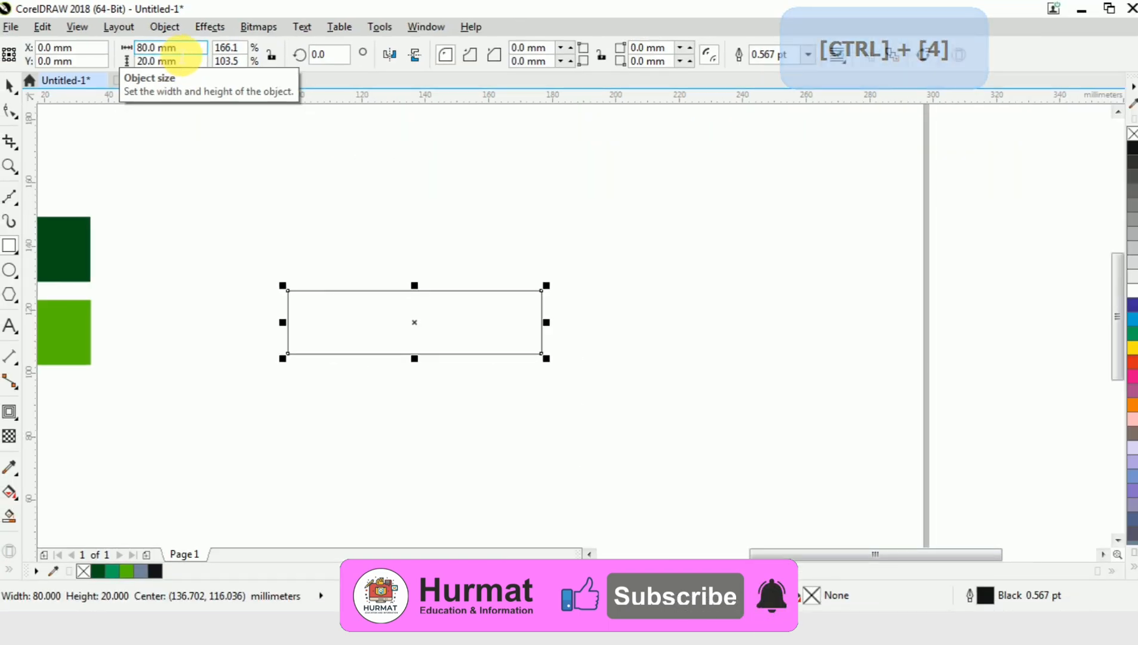
Round the rectangle's corners fully to a 10 mm radius and shift the capsule right by about 24 mm.
{"action": "left_click", "coordinate": [10, 112]}
{"action": "left_click_drag", "start_coordinate": [289, 290], "coordinate": [325, 361]}
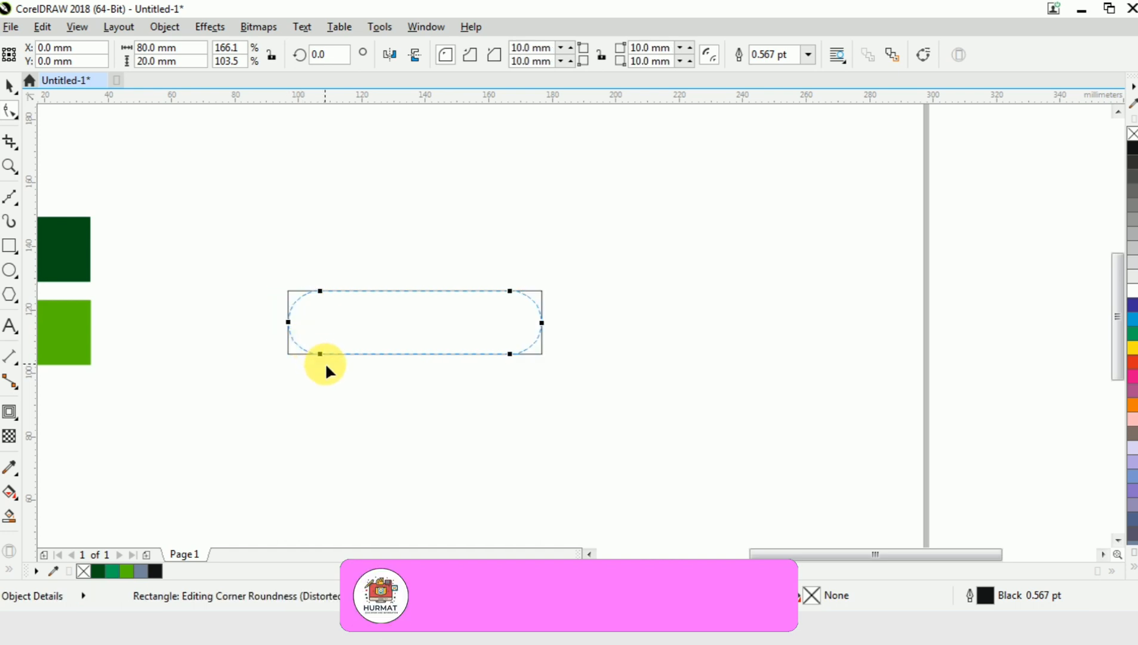
{"action": "key", "text": "ctrl+space"}
{"action": "left_click_drag", "start_coordinate": [449, 327], "coordinate": [523, 320]}
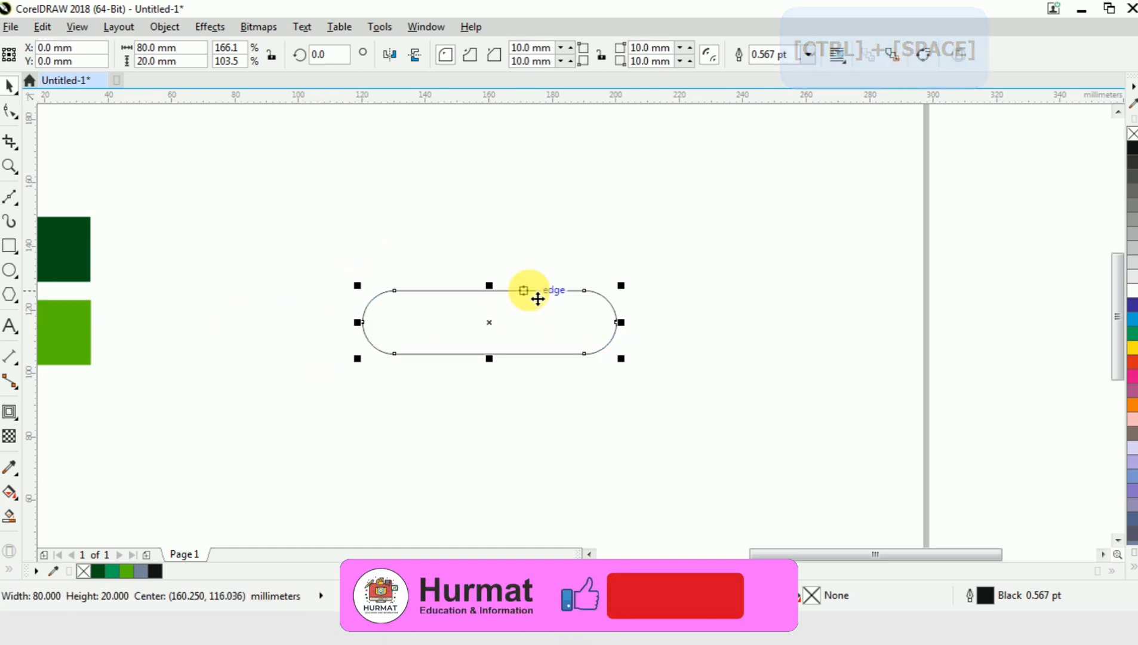
Add an outward contour to the capsule with 3 steps and an offset of about 7.2 mm.
{"action": "left_click", "coordinate": [10, 412]}
{"action": "left_click_drag", "start_coordinate": [362, 323], "coordinate": [296, 316]}
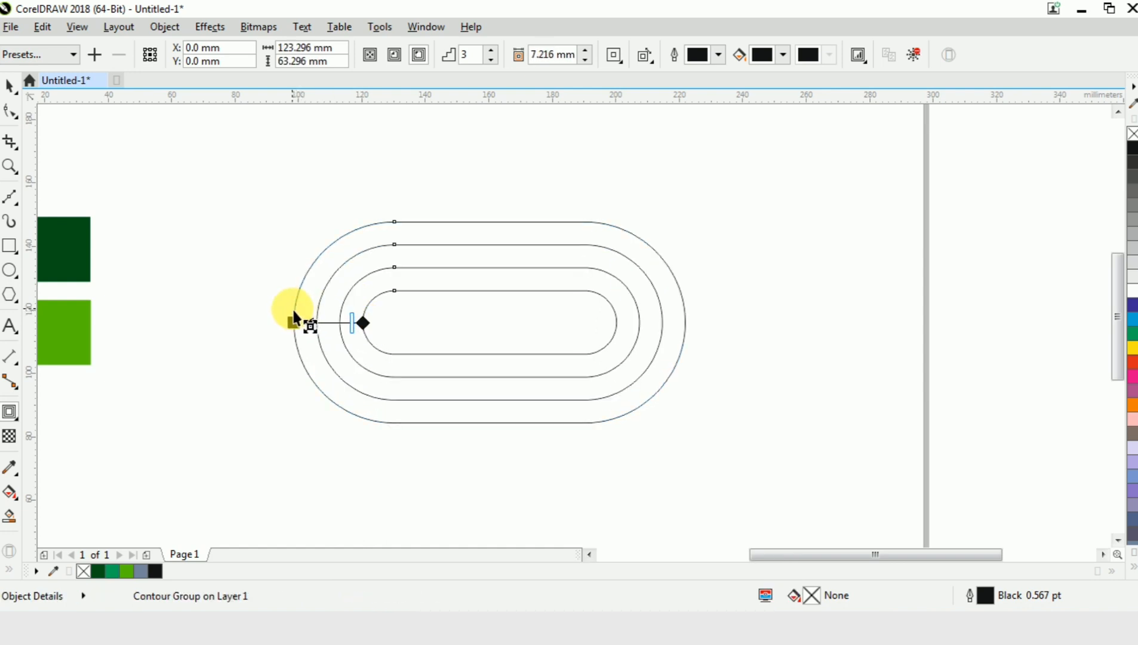
{"action": "left_click", "coordinate": [10, 87]}
{"action": "left_click", "coordinate": [436, 280]}
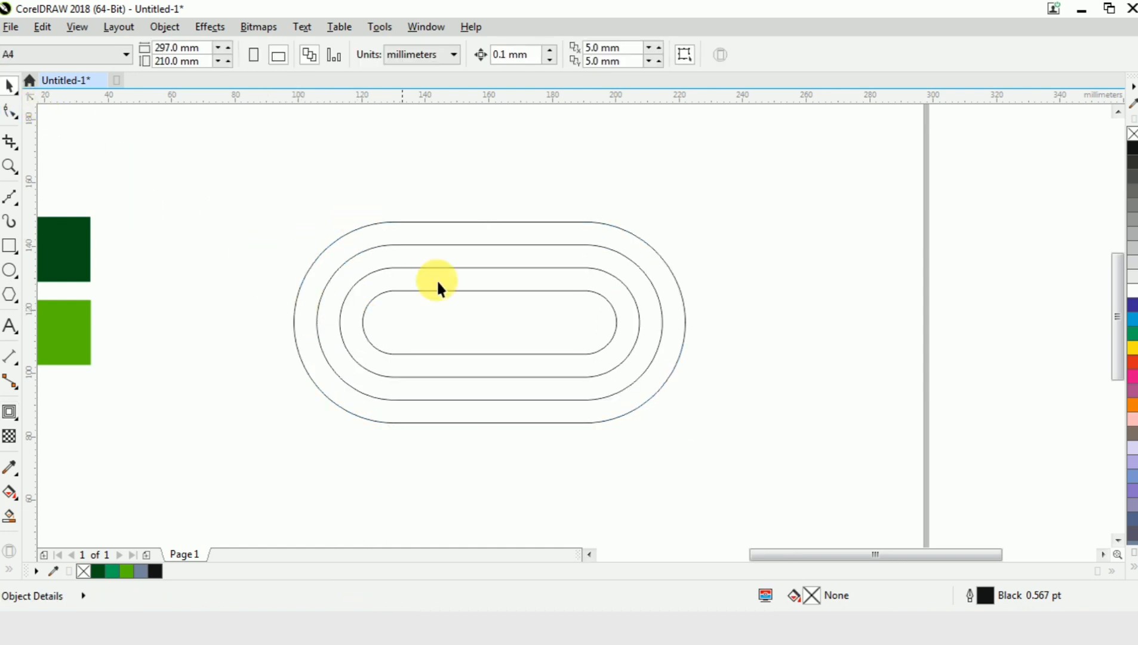
Make a copy of the capsule contour group rotated 90° about its centre, forming a cross.
{"action": "left_click", "coordinate": [508, 246]}
{"action": "left_click", "coordinate": [423, 233]}
{"action": "left_click", "coordinate": [448, 244]}
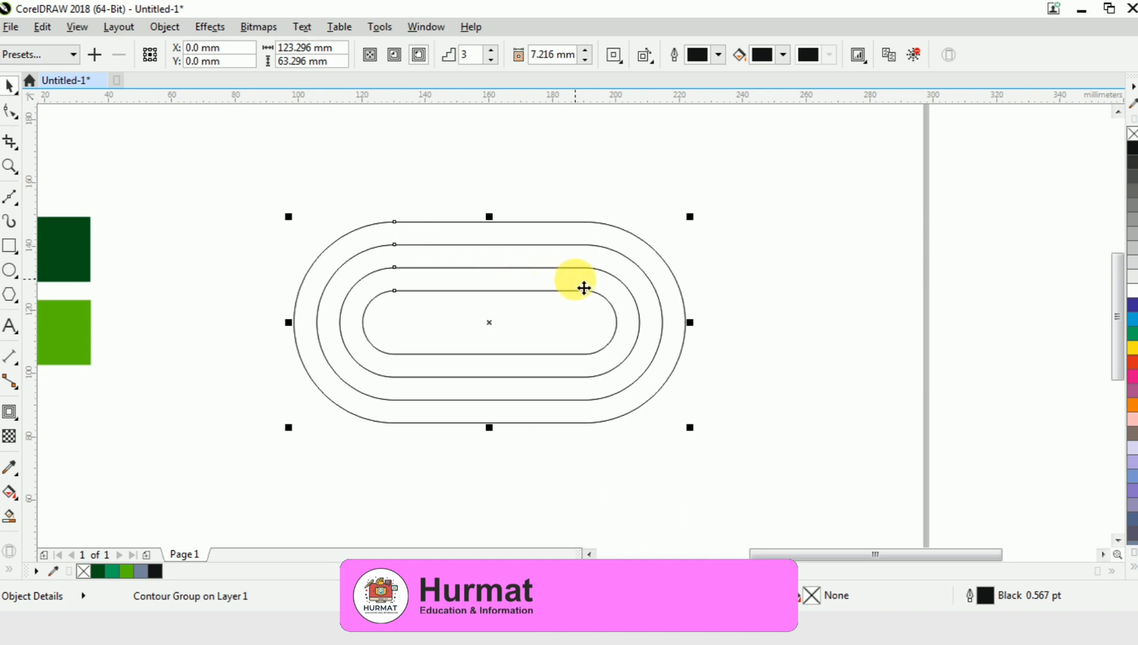
{"action": "left_click", "coordinate": [529, 291]}
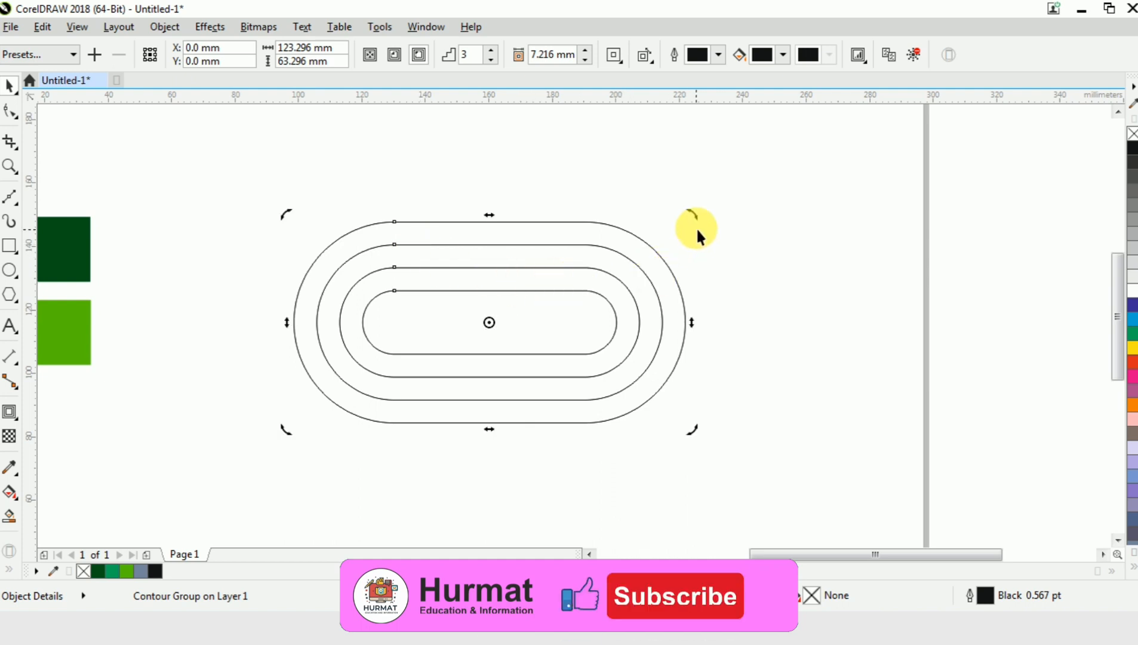
{"action": "left_click_drag", "start_coordinate": [697, 230], "coordinate": [555, 452]}
{"action": "left_click", "coordinate": [769, 283]}
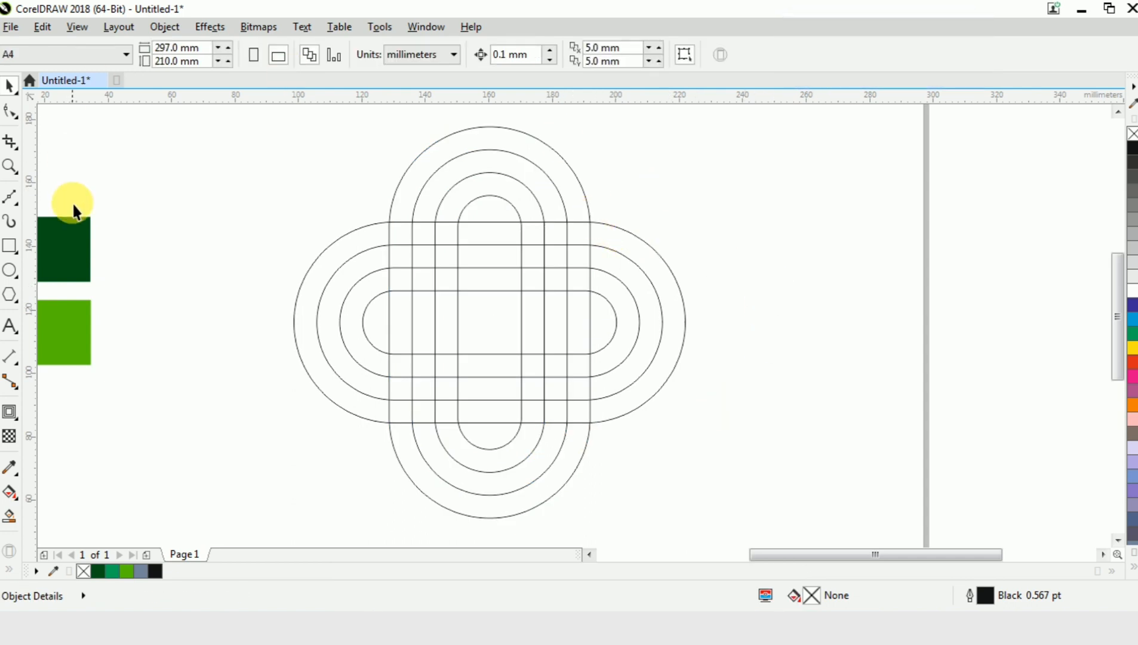
Draw a diagonal line through the cross's upper-left and lower-right outer intersections, then extend it from its centre to about 161%.
{"action": "left_click", "coordinate": [11, 198]}
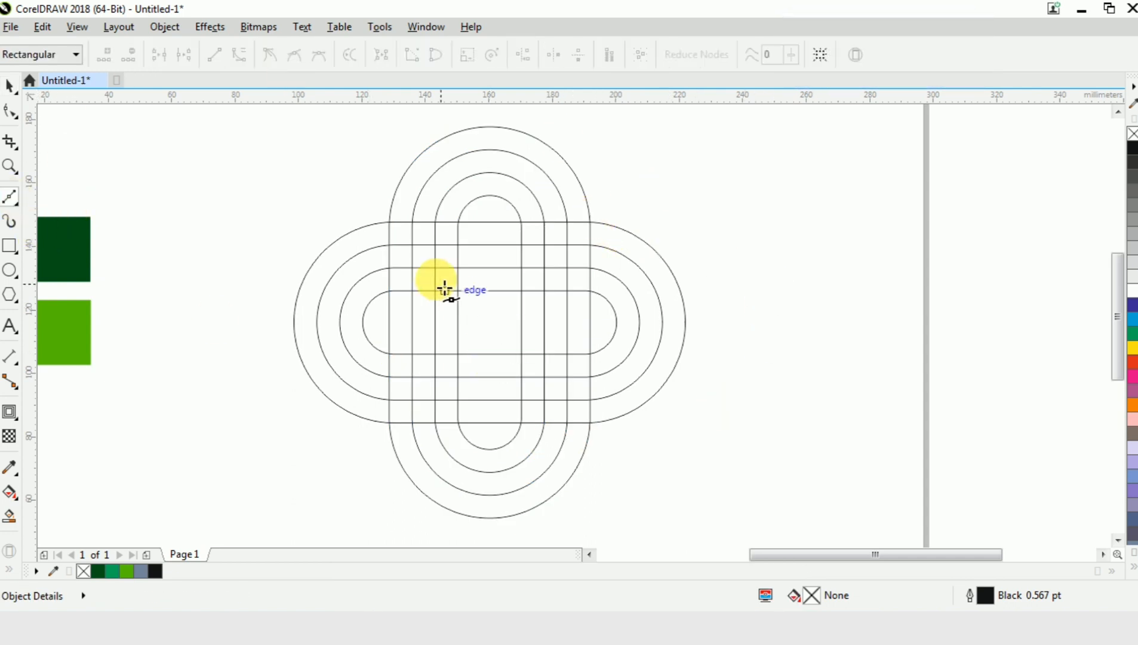
{"action": "left_click", "coordinate": [399, 230]}
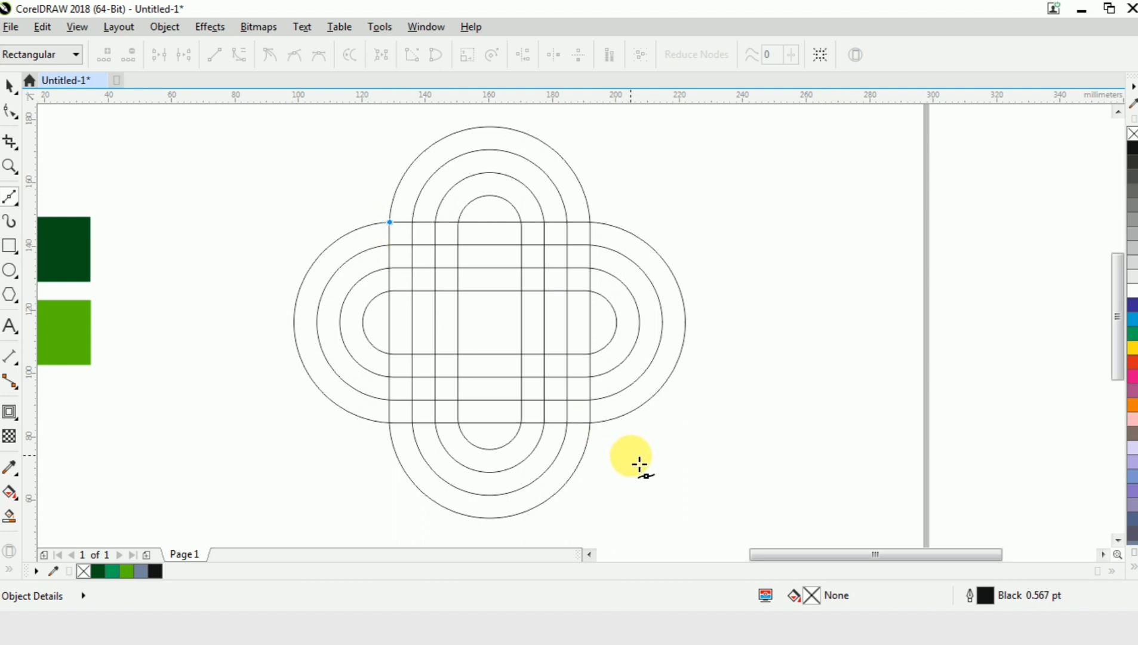
{"action": "left_click", "coordinate": [589, 422], "text": "shift"}
{"action": "key", "text": "ctrl+space"}
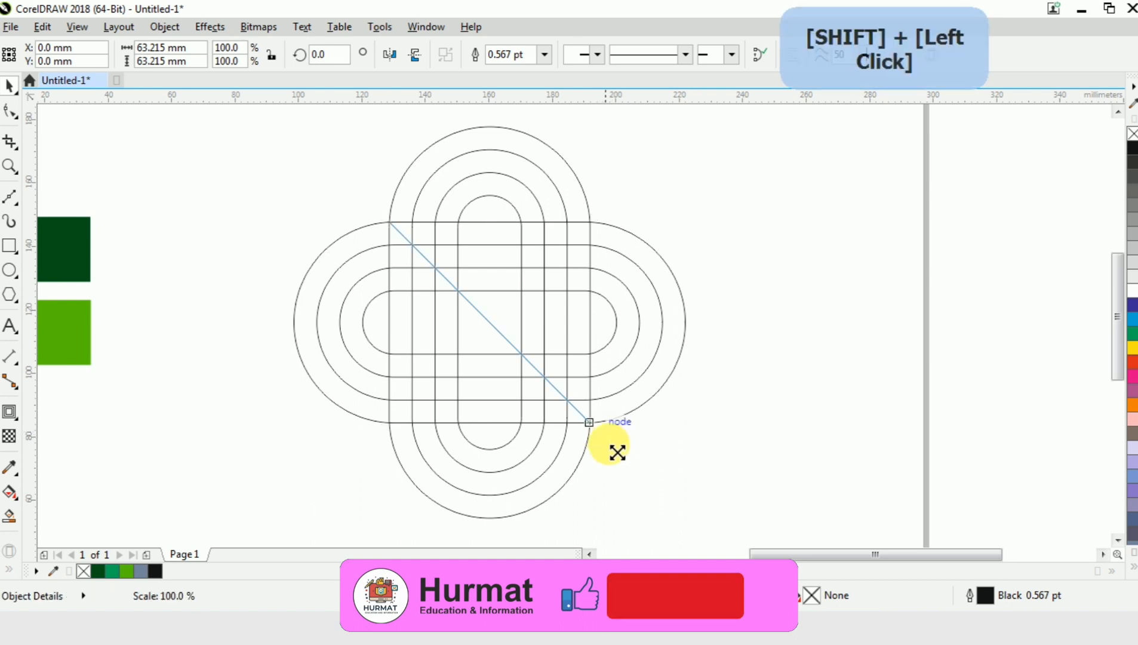
{"action": "left_click_drag", "start_coordinate": [614, 449], "coordinate": [693, 502]}
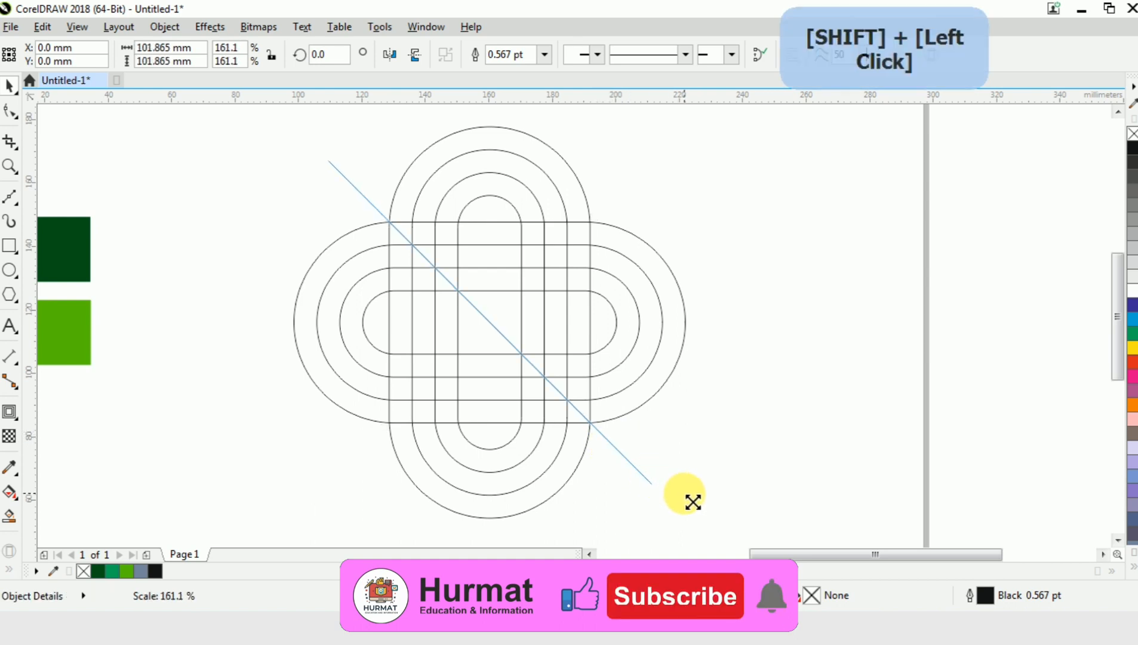
{"action": "left_click", "coordinate": [785, 347]}
Move the vertical contour group to the right, clear of the horizontal one.
{"action": "left_click", "coordinate": [587, 206]}
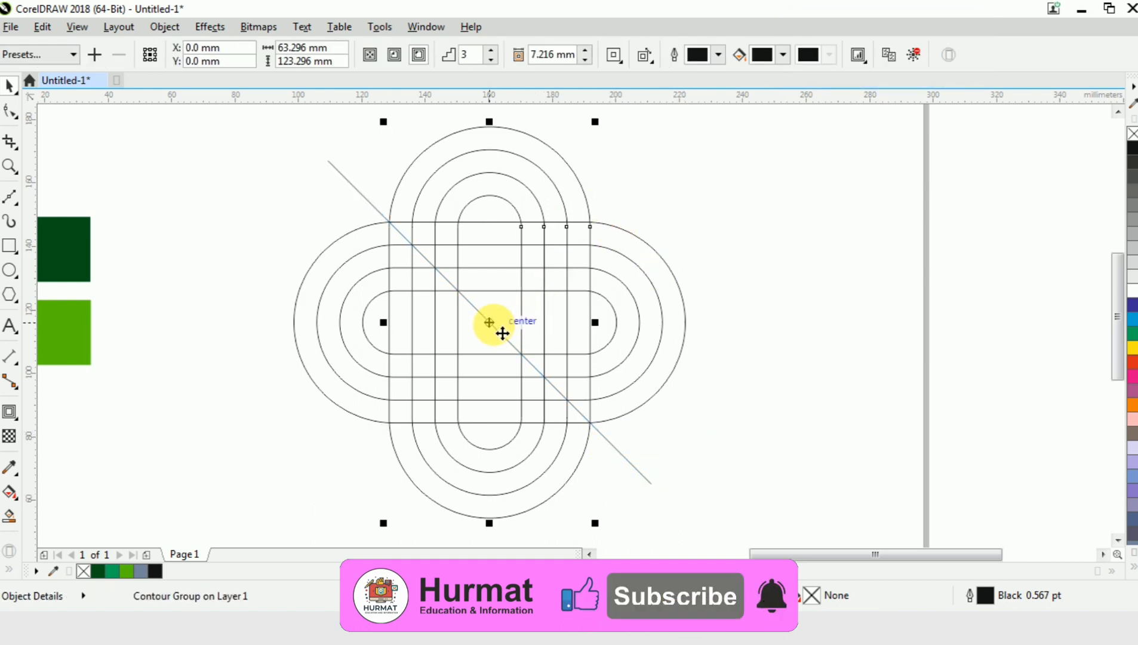
{"action": "left_click_drag", "start_coordinate": [500, 326], "coordinate": [823, 345]}
{"action": "left_click", "coordinate": [592, 178]}
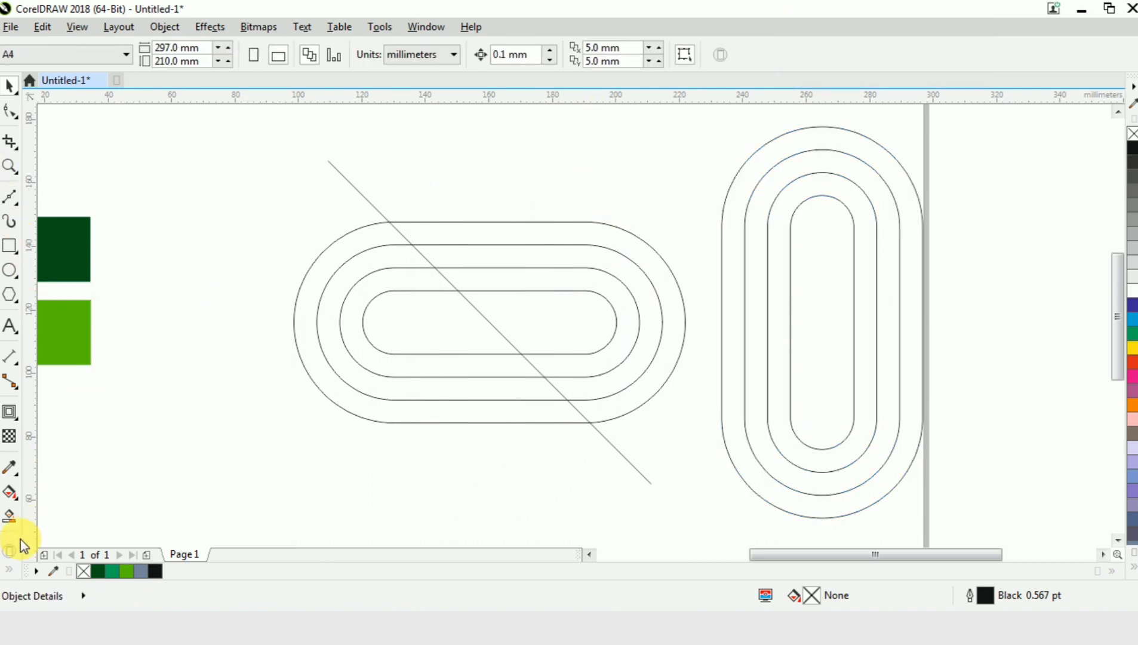
Smart-fill the horizontal group's outermost and innermost bands on the upper-right side of the diagonal with Desert Blue.
{"action": "left_click", "coordinate": [12, 522]}
{"action": "left_click", "coordinate": [442, 236]}
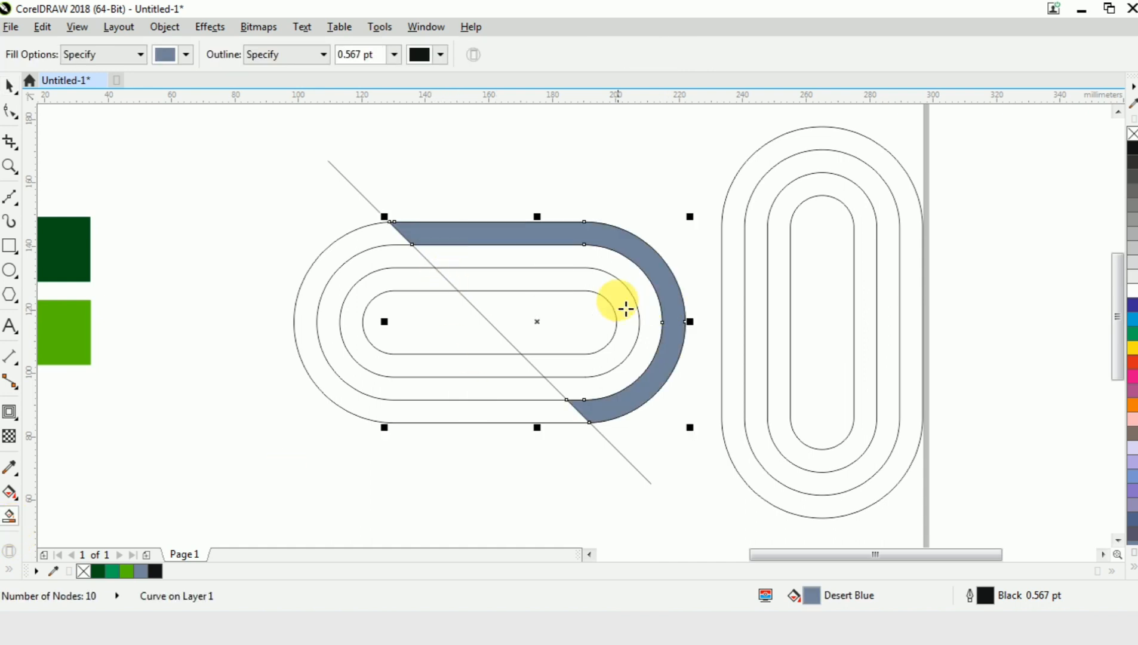
{"action": "left_click", "coordinate": [606, 291]}
{"action": "key", "text": "ctrl+space"}
{"action": "left_click", "coordinate": [534, 441]}
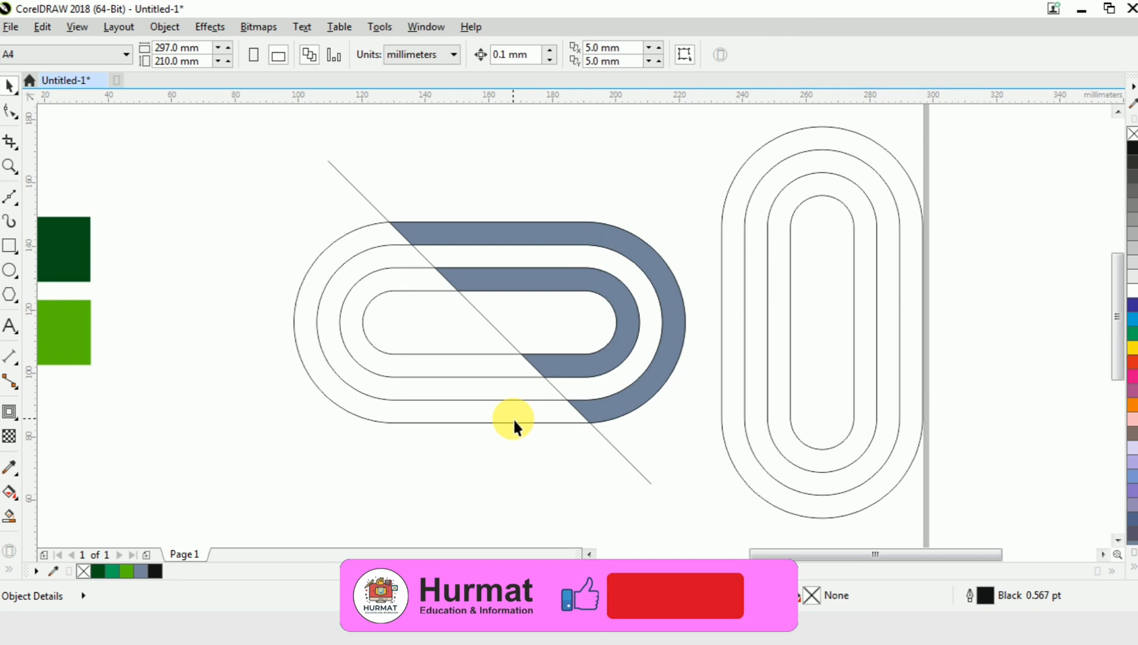
Centre the vertical contour group horizontally on the horizontal contour group, then delete the unfilled horizontal group.
{"action": "left_click", "coordinate": [766, 358]}
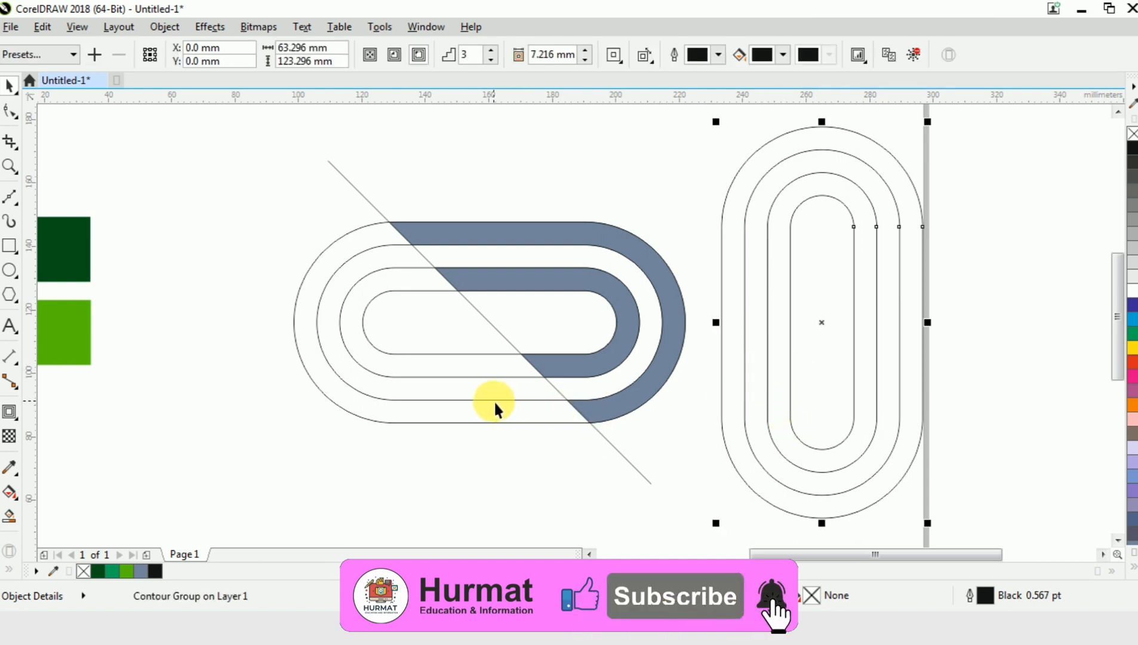
{"action": "left_click", "coordinate": [493, 400], "text": "shift"}
{"action": "key", "text": "c"}
{"action": "left_click", "coordinate": [782, 401]}
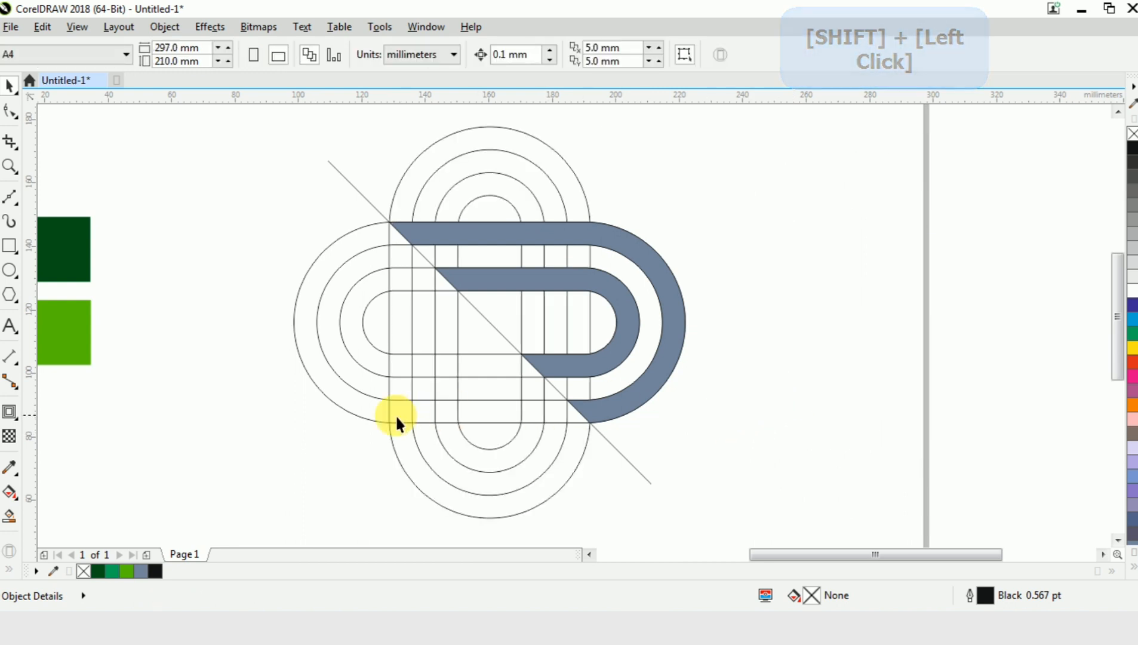
{"action": "left_click", "coordinate": [349, 410]}
{"action": "key", "text": "Delete"}
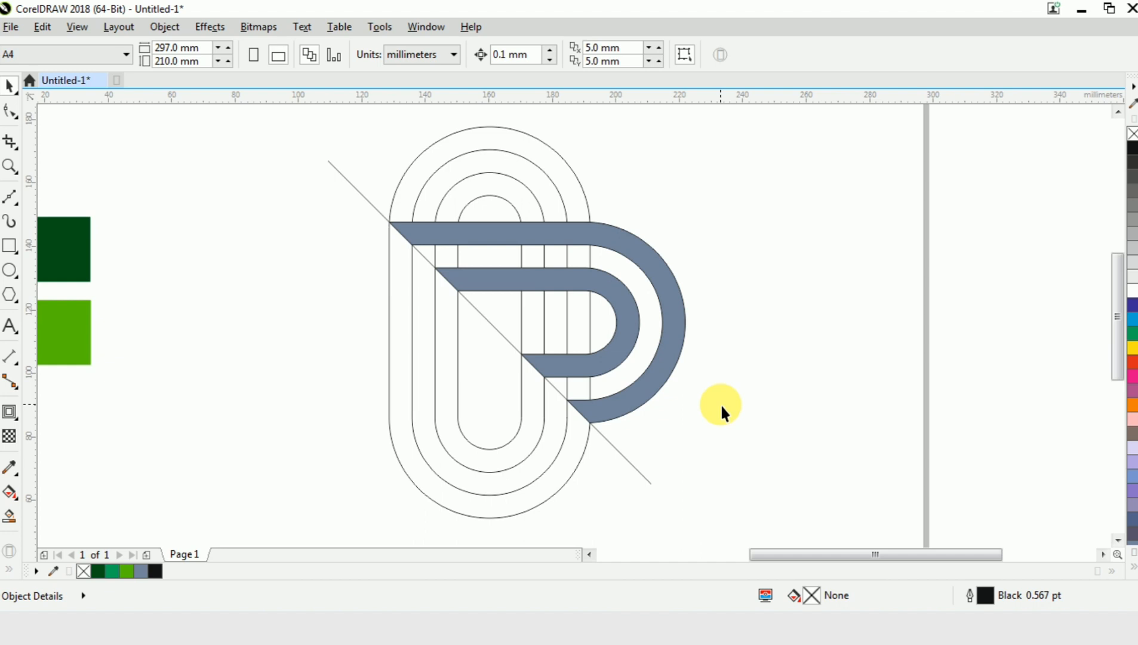
Smart-fill the vertical group's outer and inner upper arches and the small square below the inner arch's left leg with Desert Blue.
{"action": "left_click", "coordinate": [9, 516]}
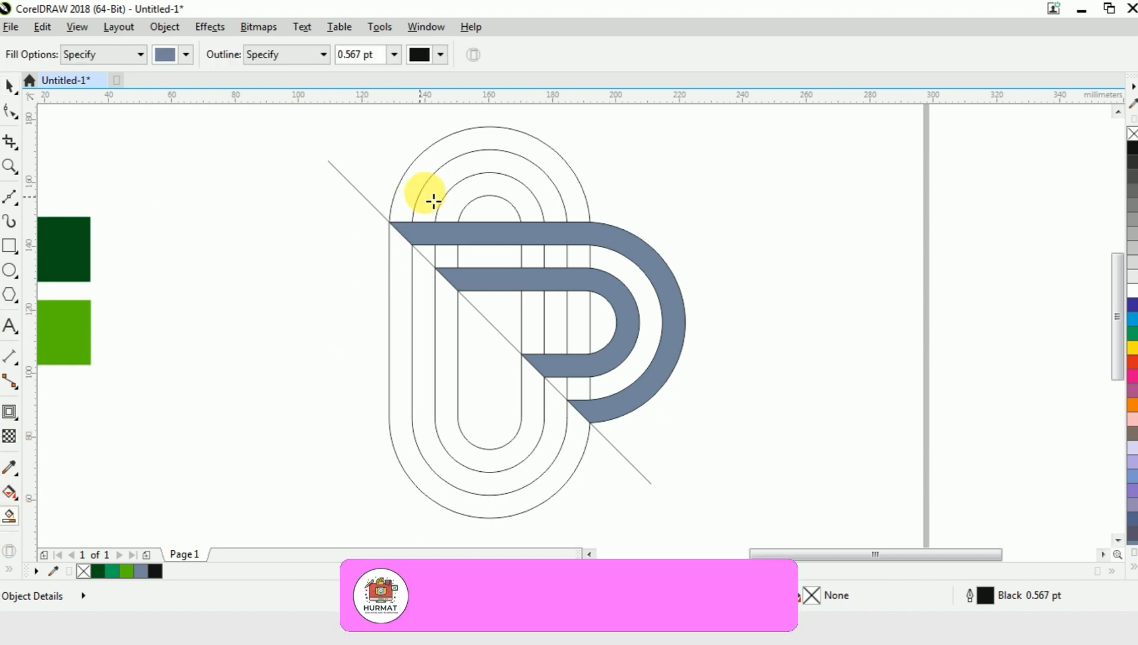
{"action": "left_click", "coordinate": [436, 170]}
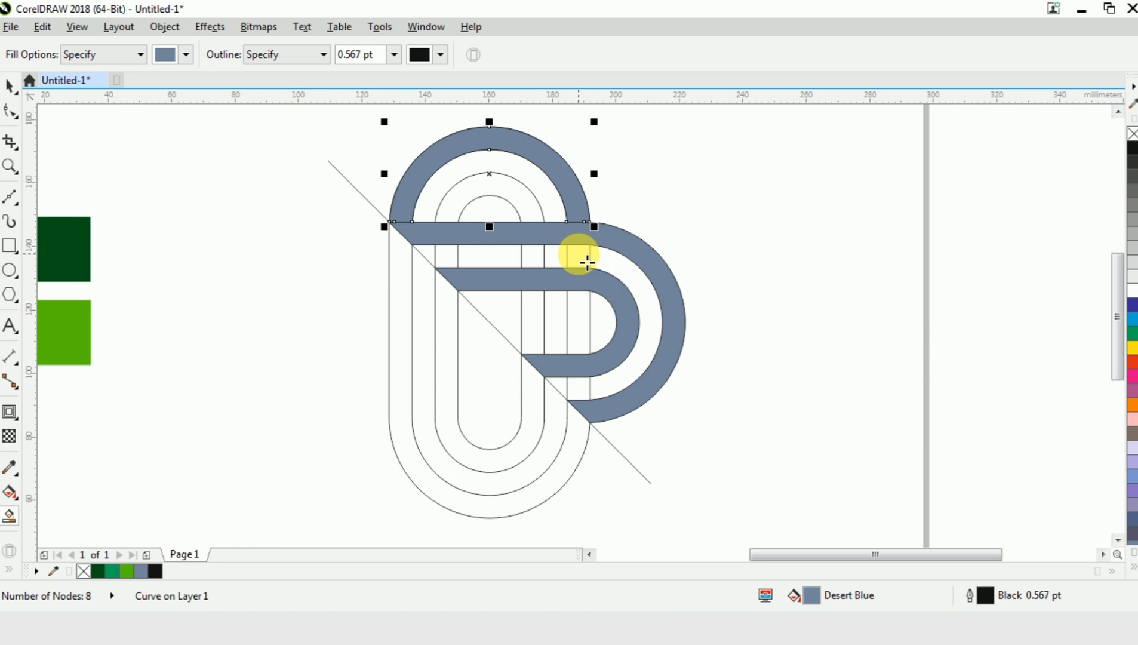
{"action": "left_click", "coordinate": [477, 198]}
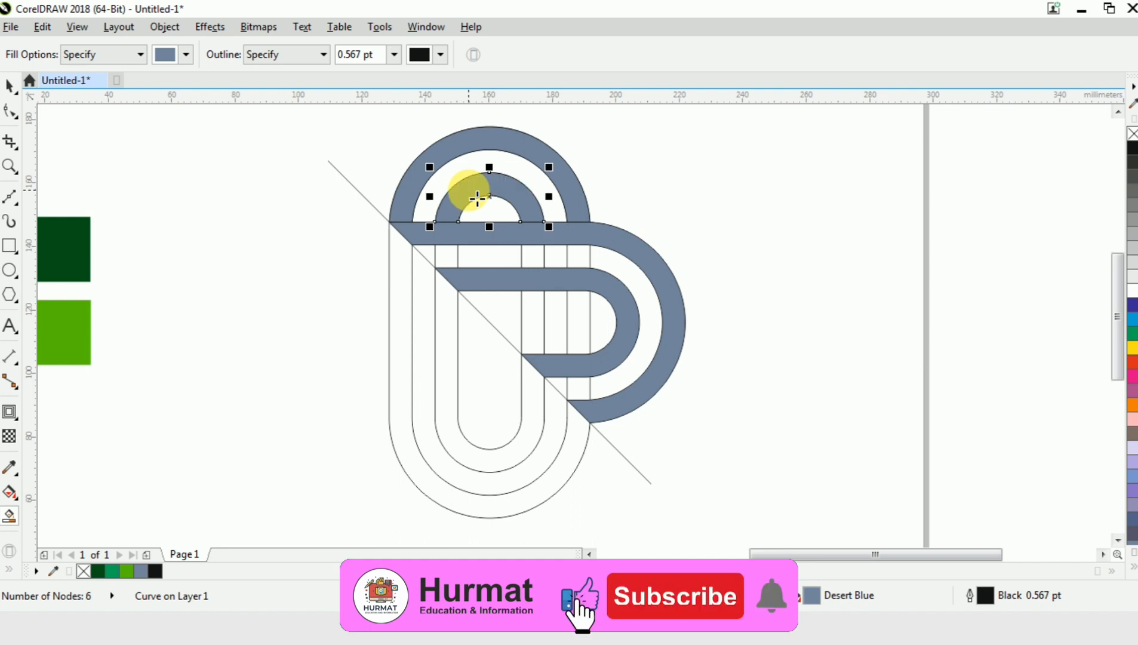
{"action": "left_click", "coordinate": [448, 255]}
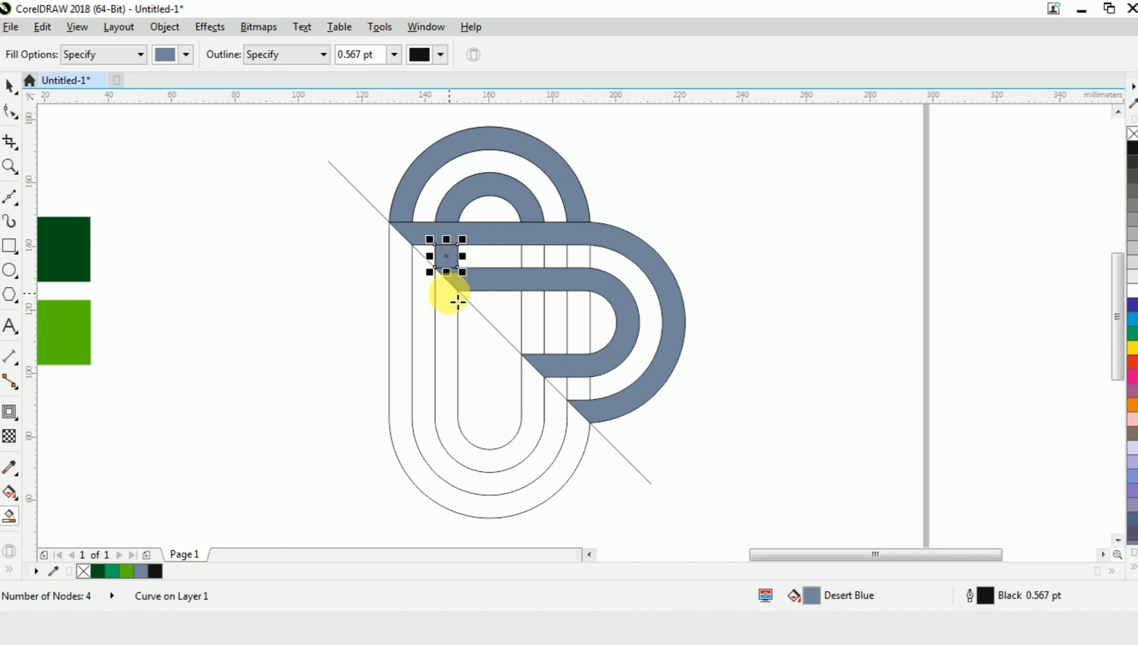
{"action": "key", "text": "ctrl+space"}
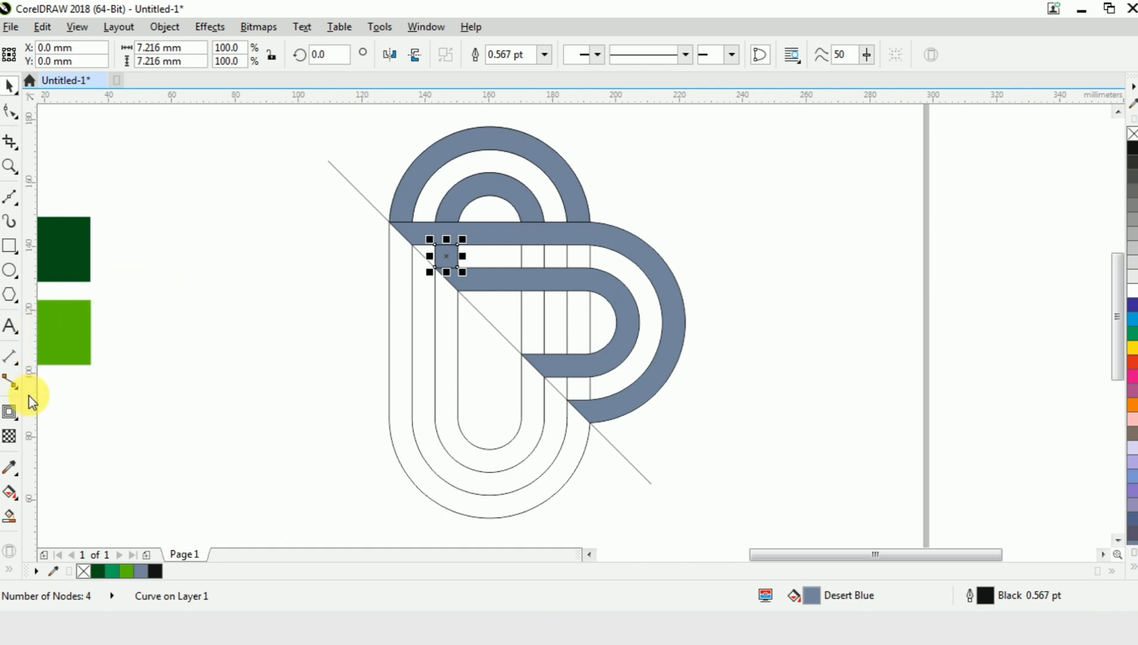
Smart-fill the remaining segments of the two right-hand vertical bands between the horizontal bands, down to the diagonal, with Desert Blue.
{"action": "left_click", "coordinate": [12, 518]}
{"action": "left_click", "coordinate": [530, 256]}
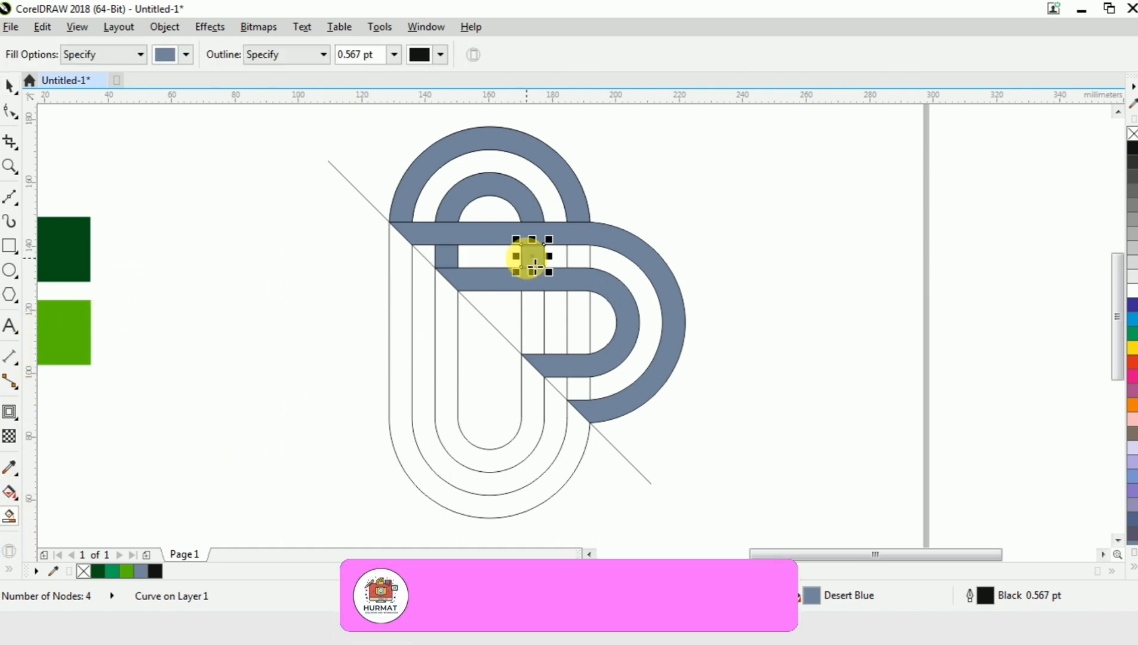
{"action": "left_click", "coordinate": [539, 336]}
{"action": "left_click", "coordinate": [583, 325]}
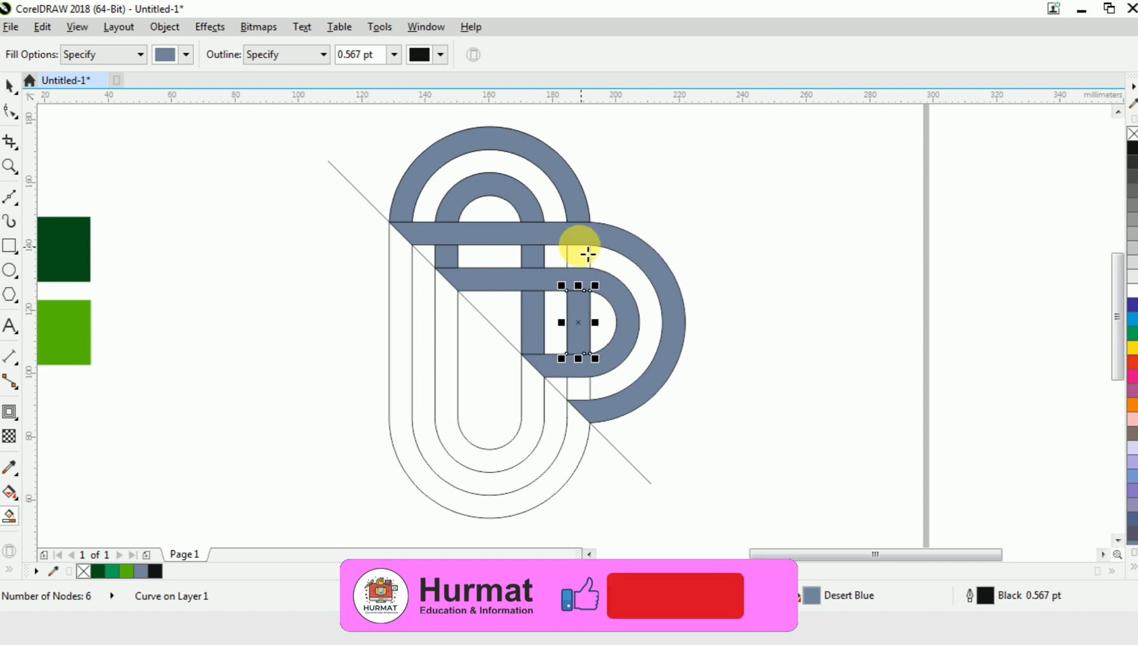
{"action": "left_click", "coordinate": [586, 258]}
{"action": "left_click", "coordinate": [579, 390]}
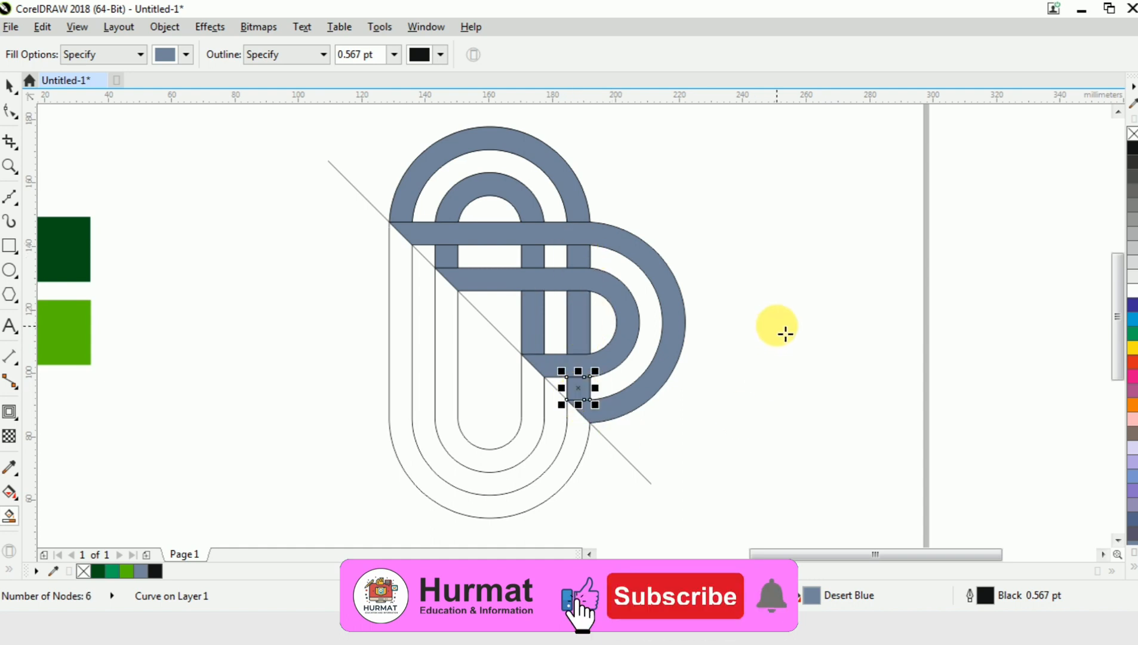
{"action": "key", "text": "ctrl+space"}
{"action": "left_click", "coordinate": [774, 319]}
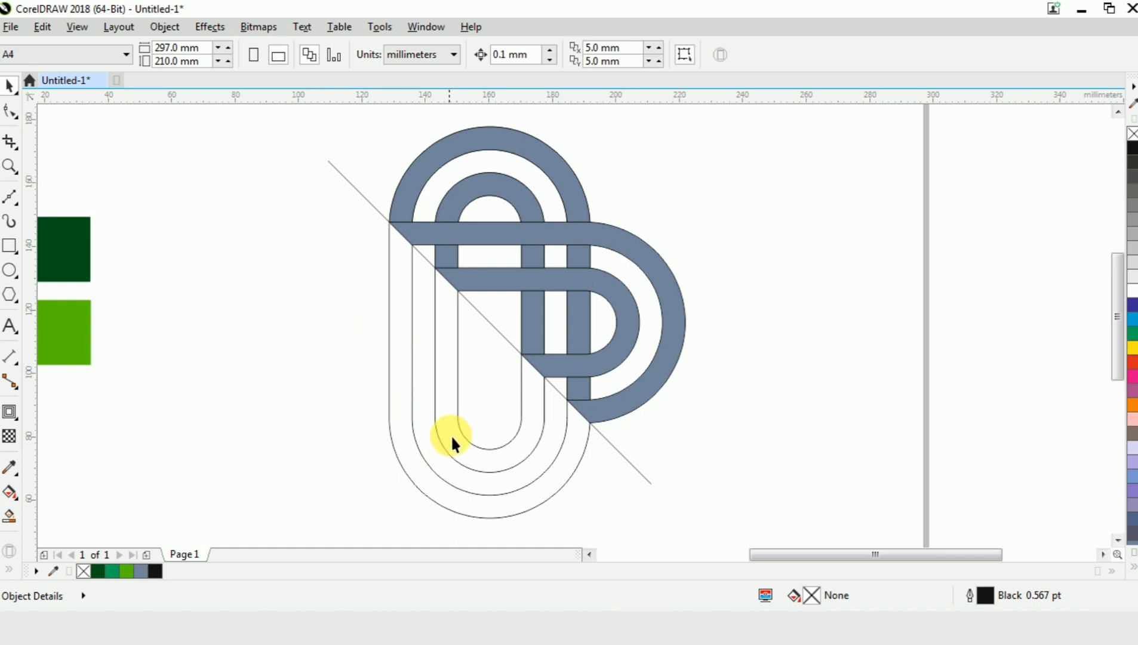
Bring the whole vertical contour group to the front of the filled bands.
{"action": "left_click", "coordinate": [522, 419]}
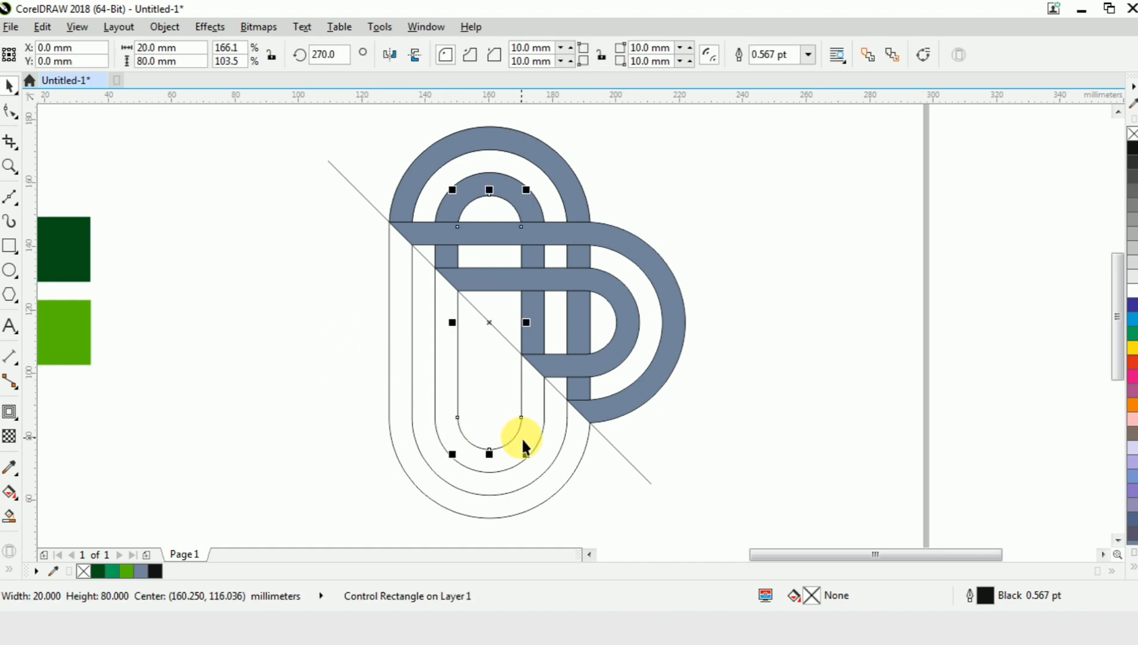
{"action": "left_click", "coordinate": [543, 445]}
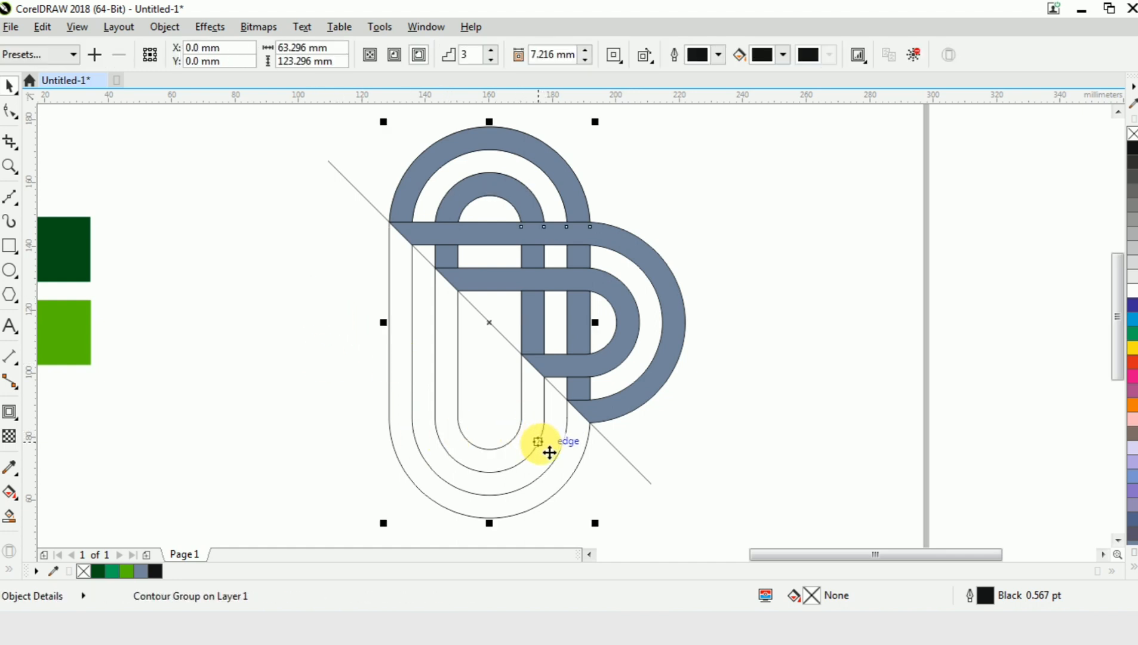
{"action": "key", "text": "shift+Page_Up"}
{"action": "left_click", "coordinate": [772, 250]}
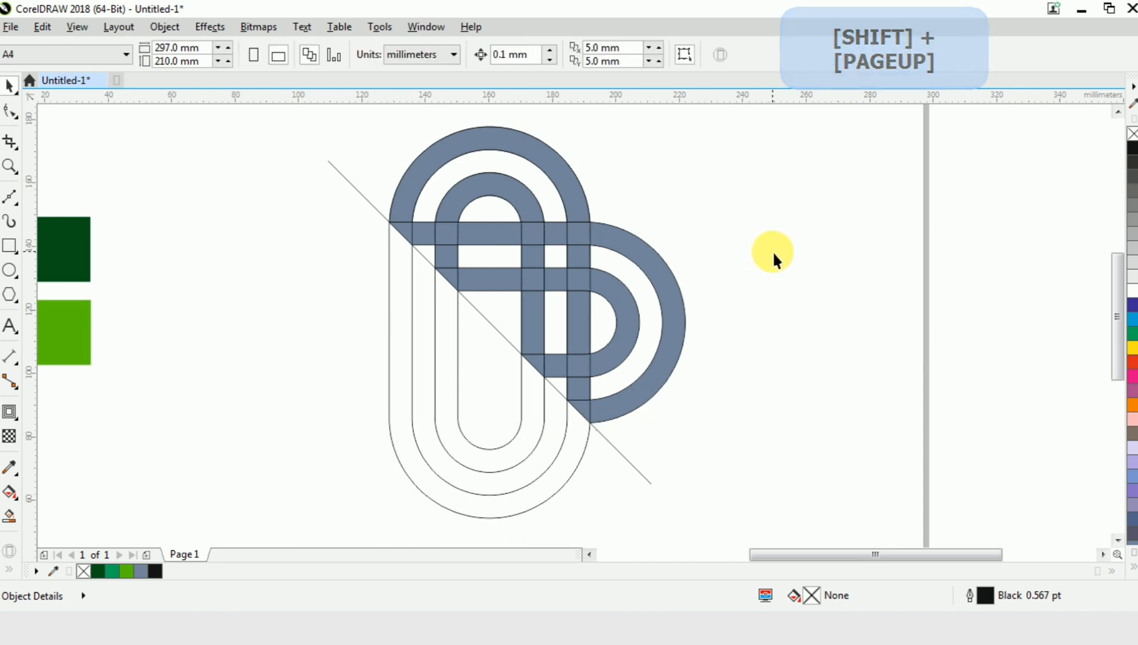
Smart-fill the outer right vertical band's crossings with both upper horizontal bands, and the inner vertical band's crossing with the top one, with Desert Blue.
{"action": "scroll", "coordinate": [590, 227], "scroll_direction": "up", "scroll_amount": 2}
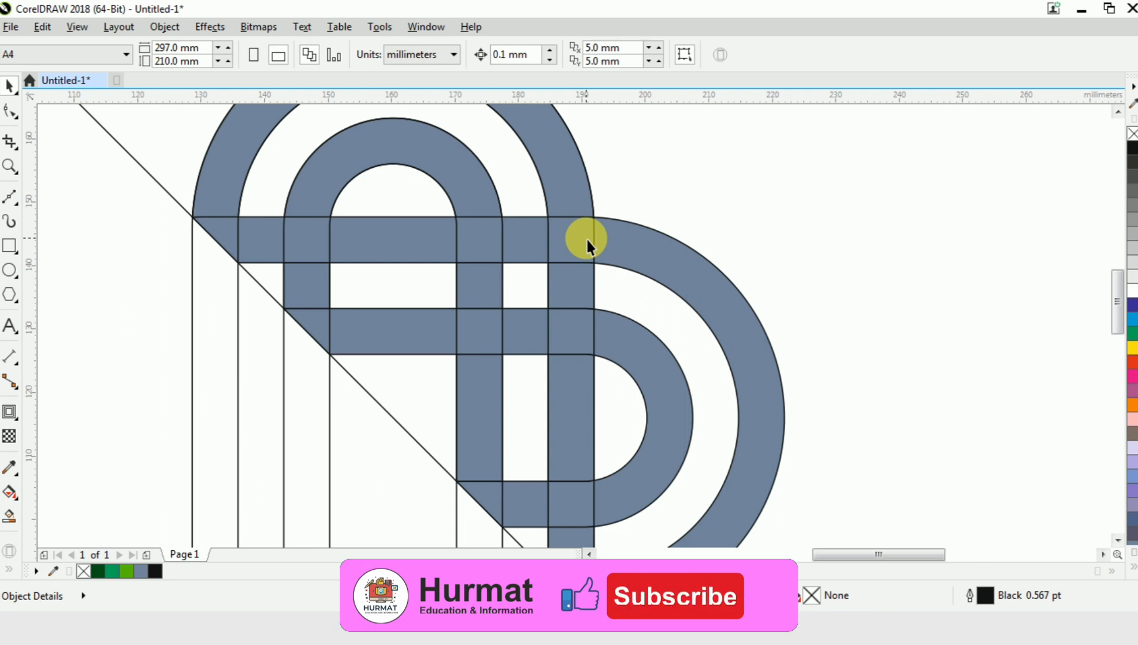
{"action": "left_click", "coordinate": [587, 241]}
{"action": "left_click", "coordinate": [746, 235]}
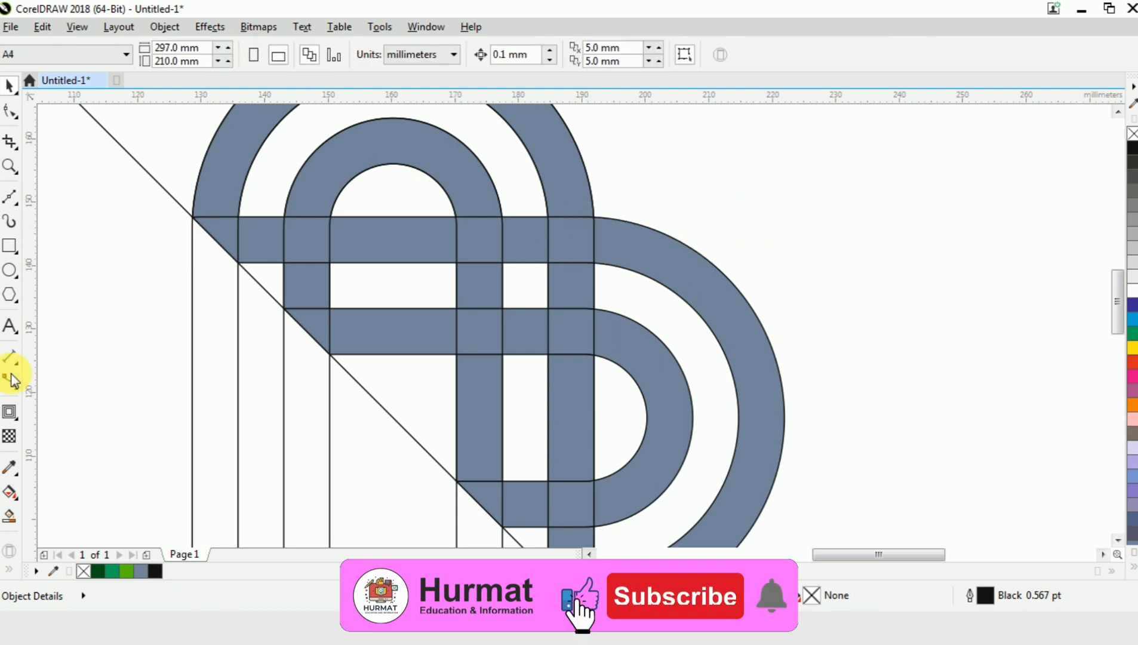
{"action": "left_click", "coordinate": [9, 515]}
{"action": "left_click", "coordinate": [588, 262]}
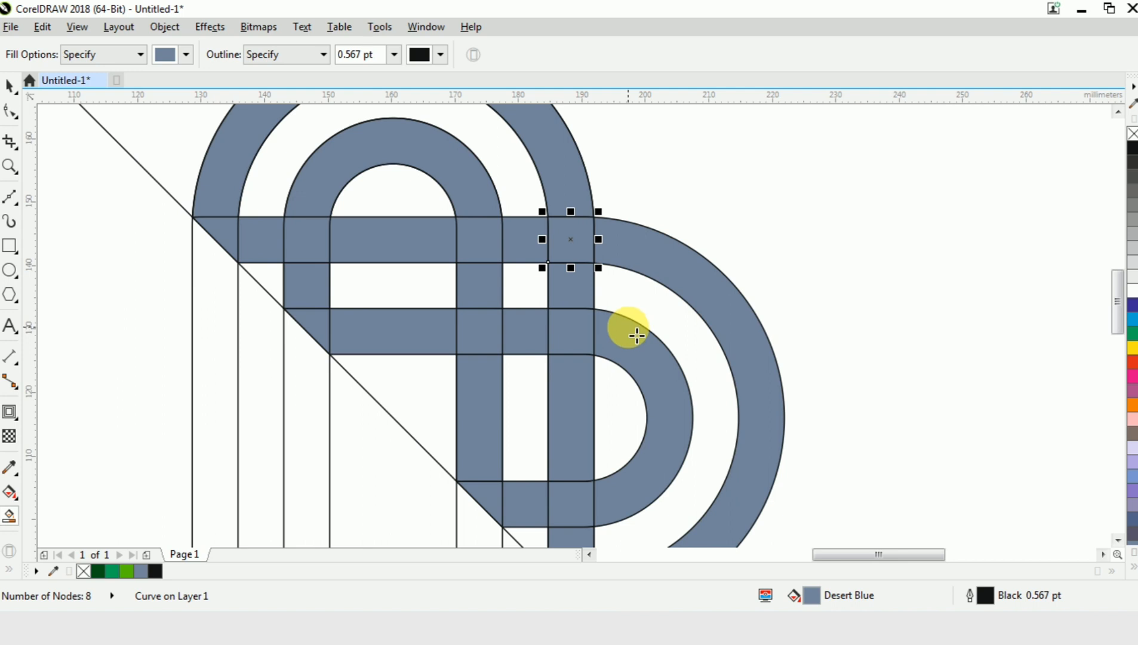
{"action": "left_click", "coordinate": [582, 325]}
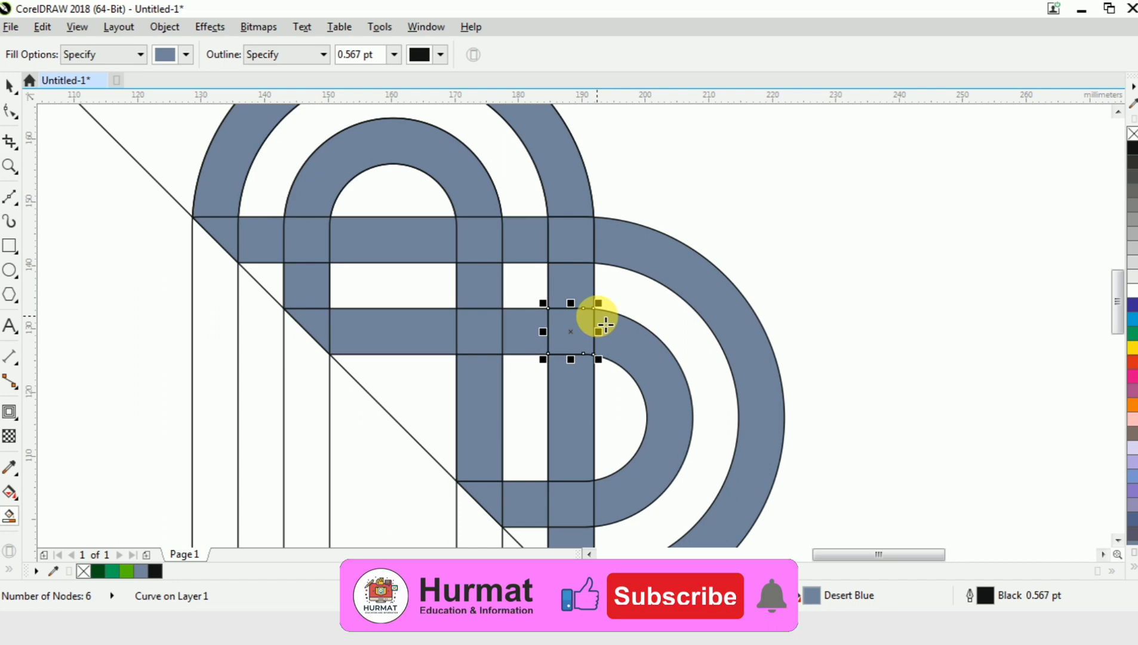
{"action": "left_click_drag", "start_coordinate": [600, 320], "coordinate": [479, 242]}
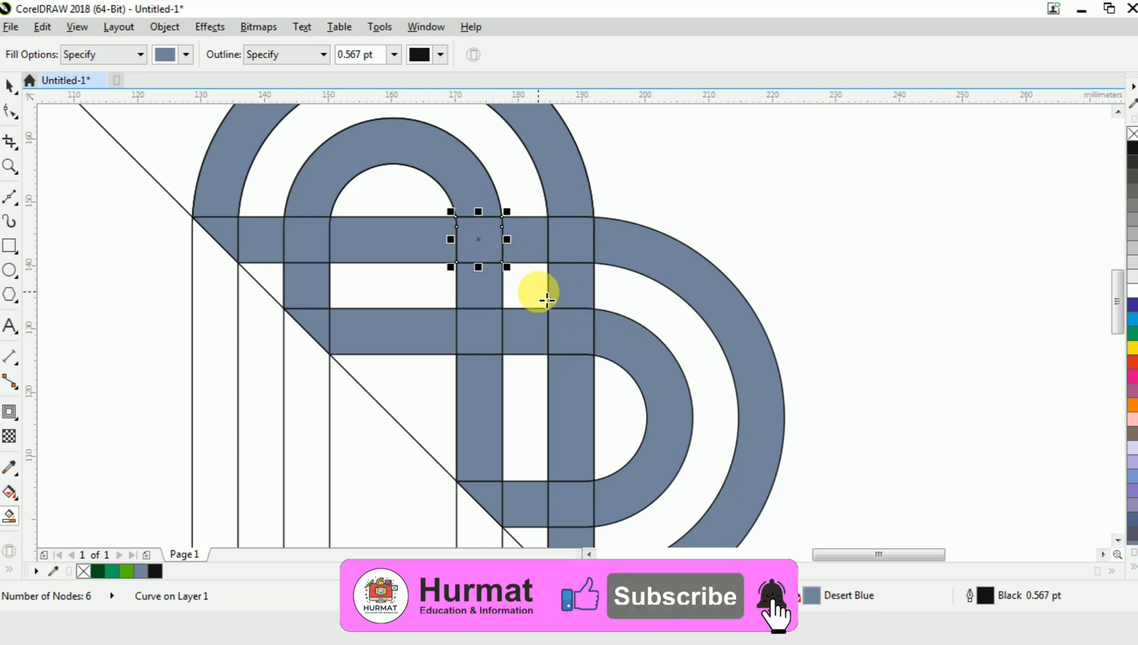
{"action": "key", "text": "ctrl+space"}
{"action": "scroll", "coordinate": [538, 256], "scroll_direction": "down", "scroll_amount": 2}
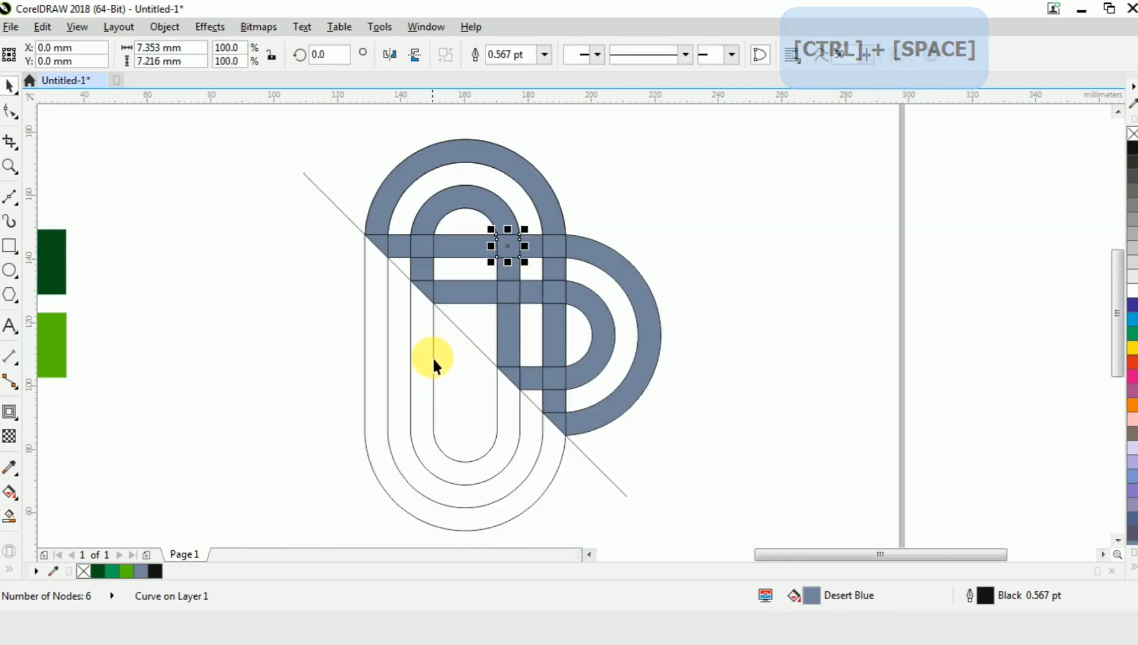
{"action": "left_click", "coordinate": [702, 236]}
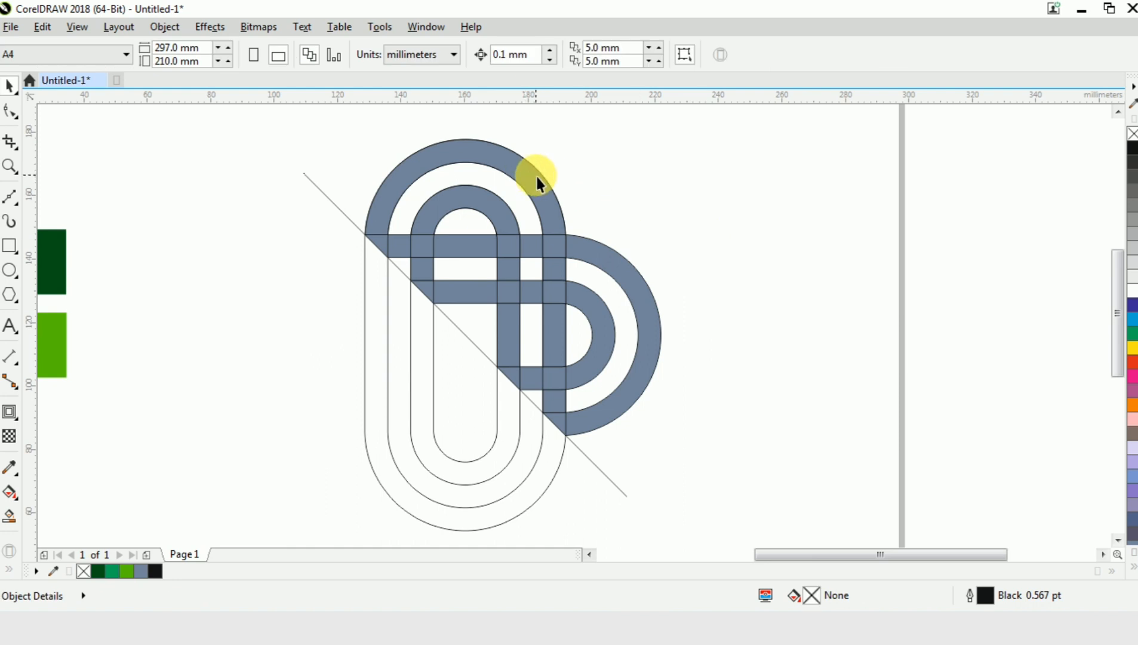
Fill the outer and inner horizontal bands with dark green C89 M14 Y100 K63.
{"action": "left_click", "coordinate": [639, 308]}
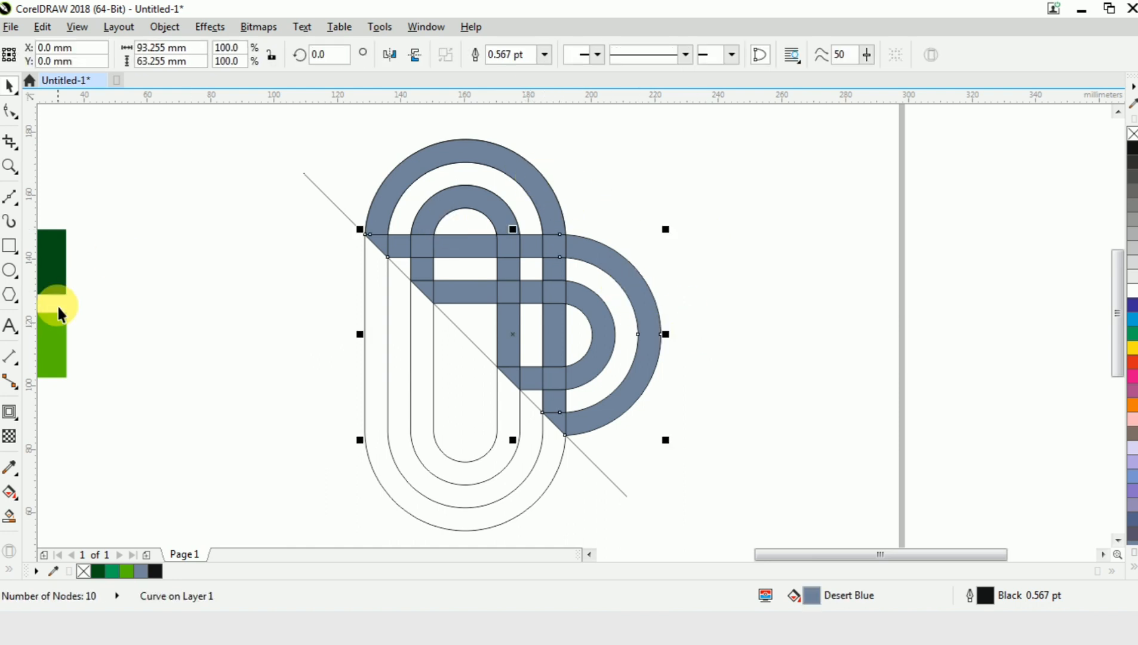
{"action": "left_click", "coordinate": [103, 573]}
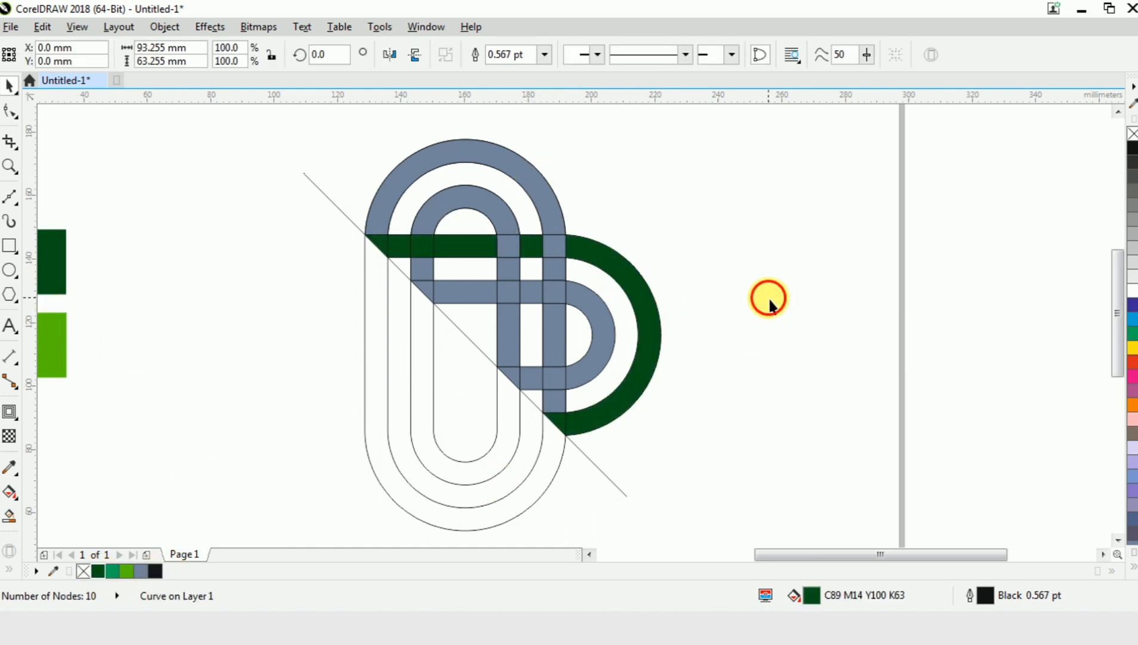
{"action": "left_click", "coordinate": [599, 325]}
{"action": "left_click", "coordinate": [98, 572]}
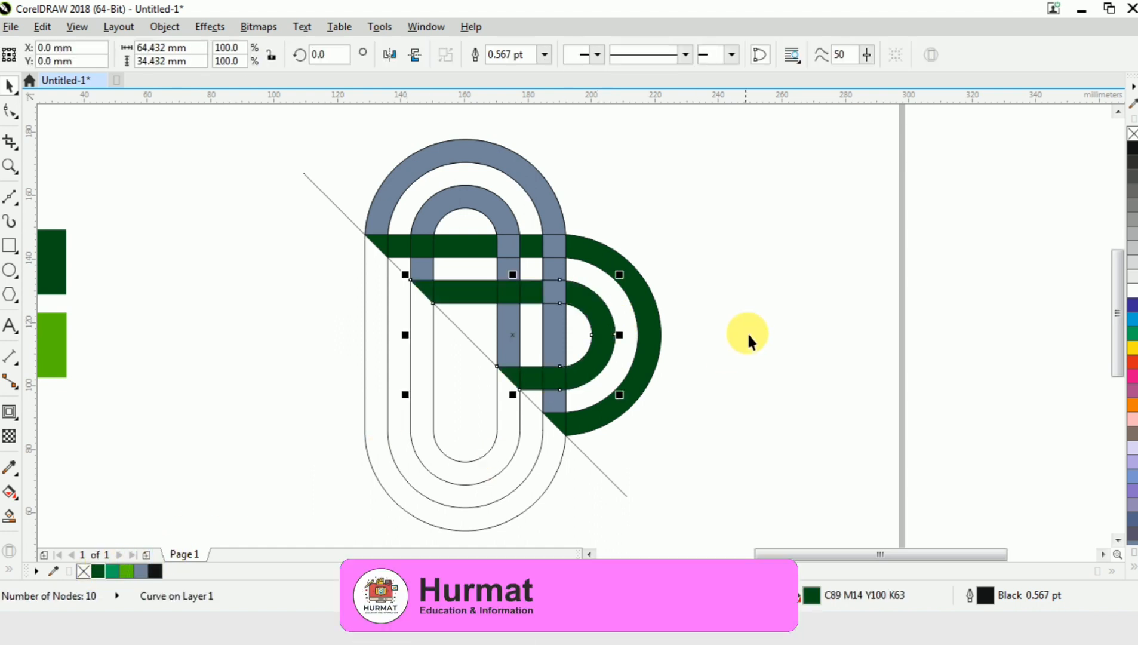
{"action": "left_click", "coordinate": [767, 271]}
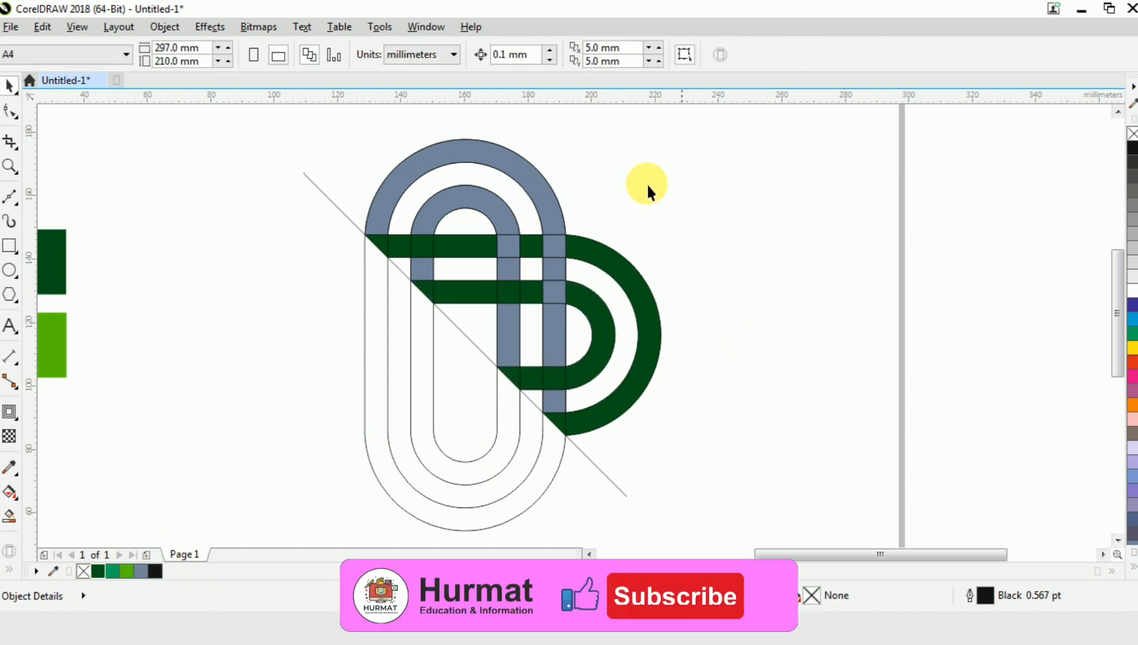
Move the vertical contour group horizontally off the page, to the right of the logo.
{"action": "left_click", "coordinate": [529, 162]}
{"action": "left_click", "coordinate": [378, 355]}
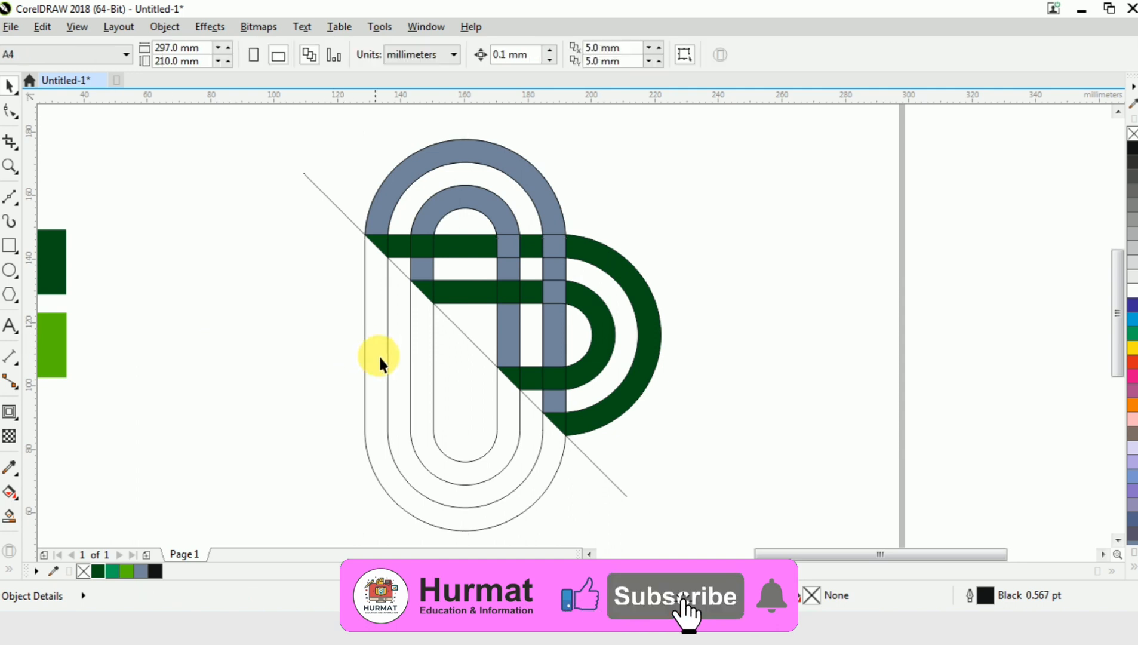
{"action": "left_click", "coordinate": [370, 357]}
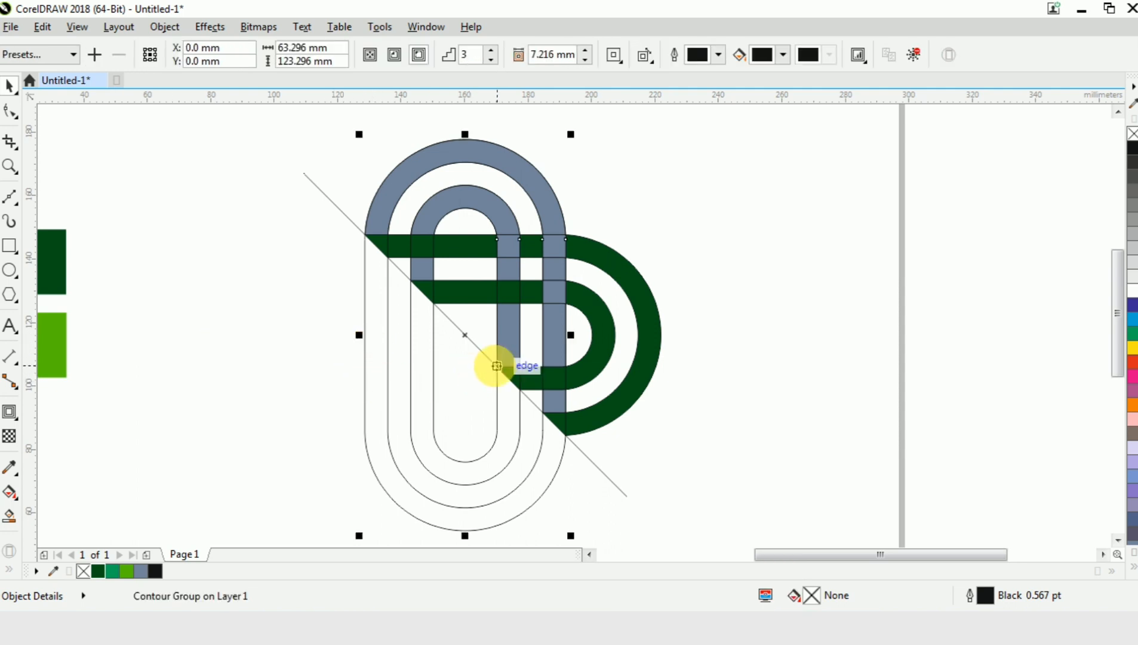
{"action": "scroll", "coordinate": [495, 363], "scroll_direction": "down", "scroll_amount": 2}
{"action": "left_click_drag", "start_coordinate": [495, 365], "coordinate": [786, 367]}
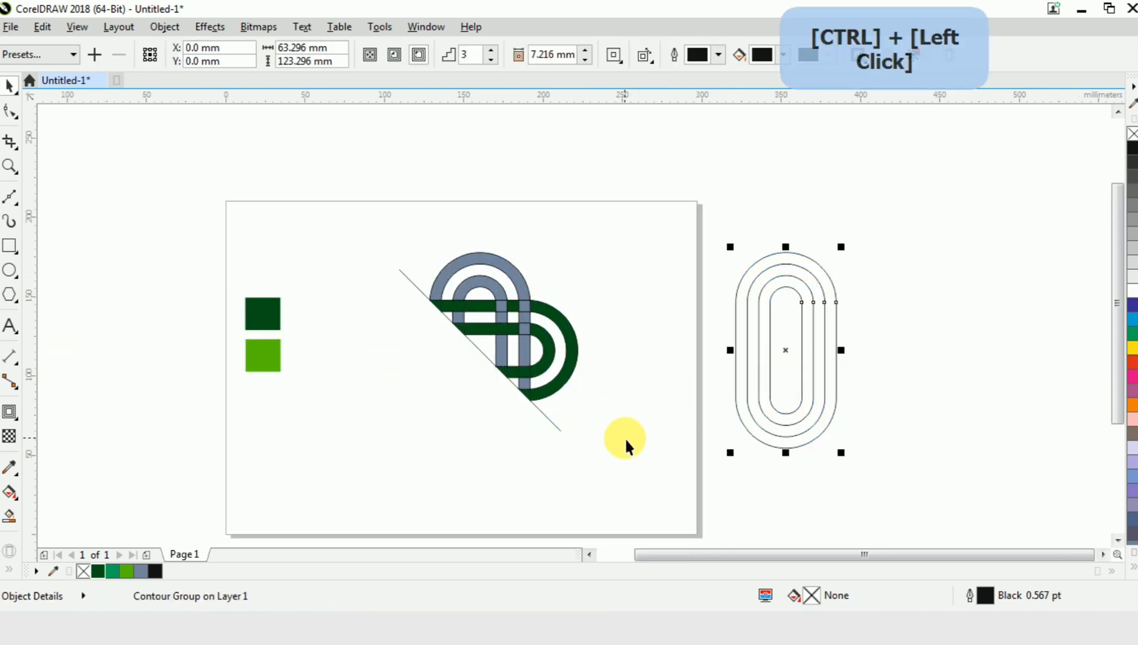
Fill the outer upper arch with light green C70 M0 Y100 K0.
{"action": "left_click", "coordinate": [360, 323]}
{"action": "left_click", "coordinate": [462, 263], "text": "ctrl"}
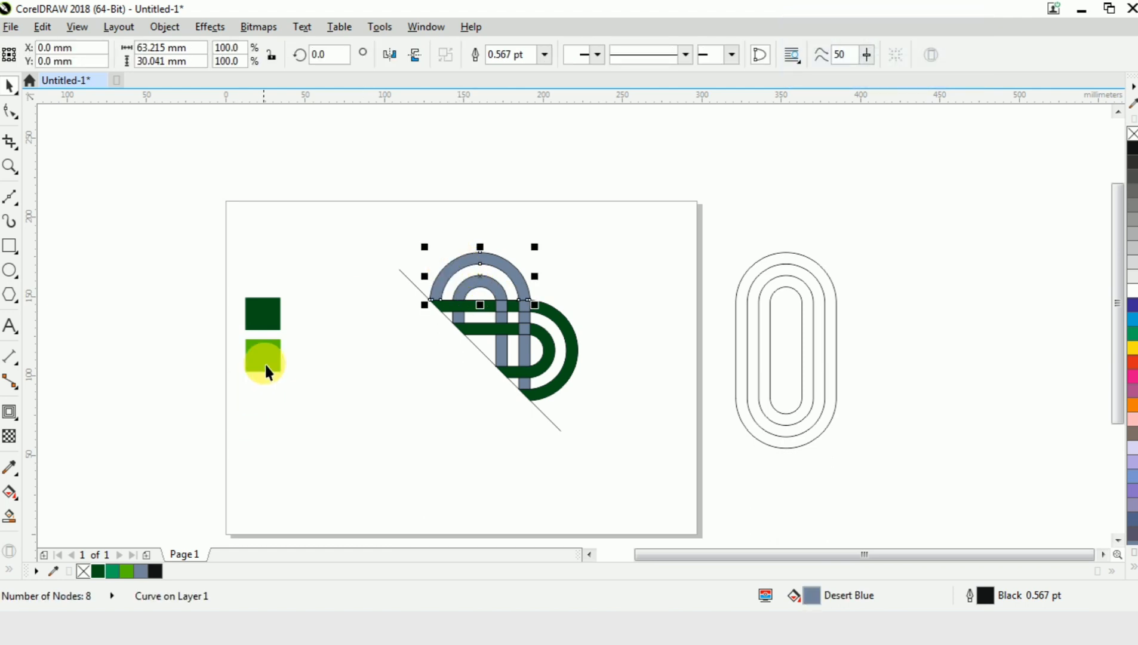
{"action": "left_click", "coordinate": [126, 571]}
{"action": "left_click", "coordinate": [388, 442]}
{"action": "scroll", "coordinate": [417, 416], "scroll_direction": "up", "scroll_amount": 2}
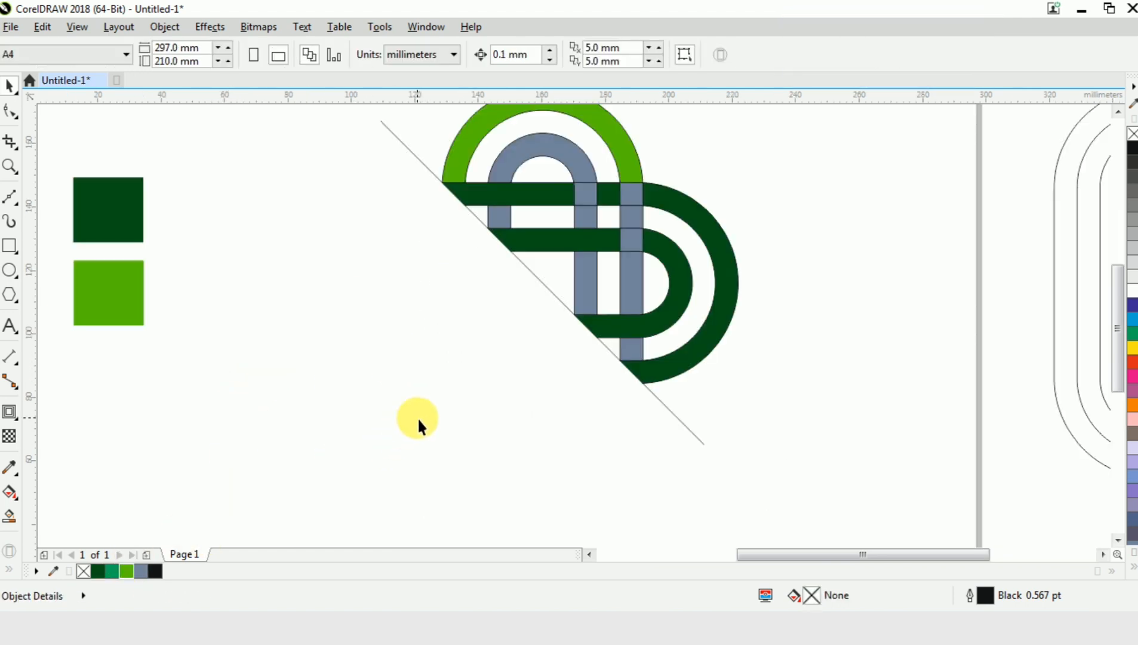
Fill the outer right vertical band's crossing with the top horizontal band and the segment just below it with light green C70 M0 Y100 K0.
{"action": "left_click", "coordinate": [635, 197], "text": "ctrl"}
{"action": "left_click", "coordinate": [126, 571]}
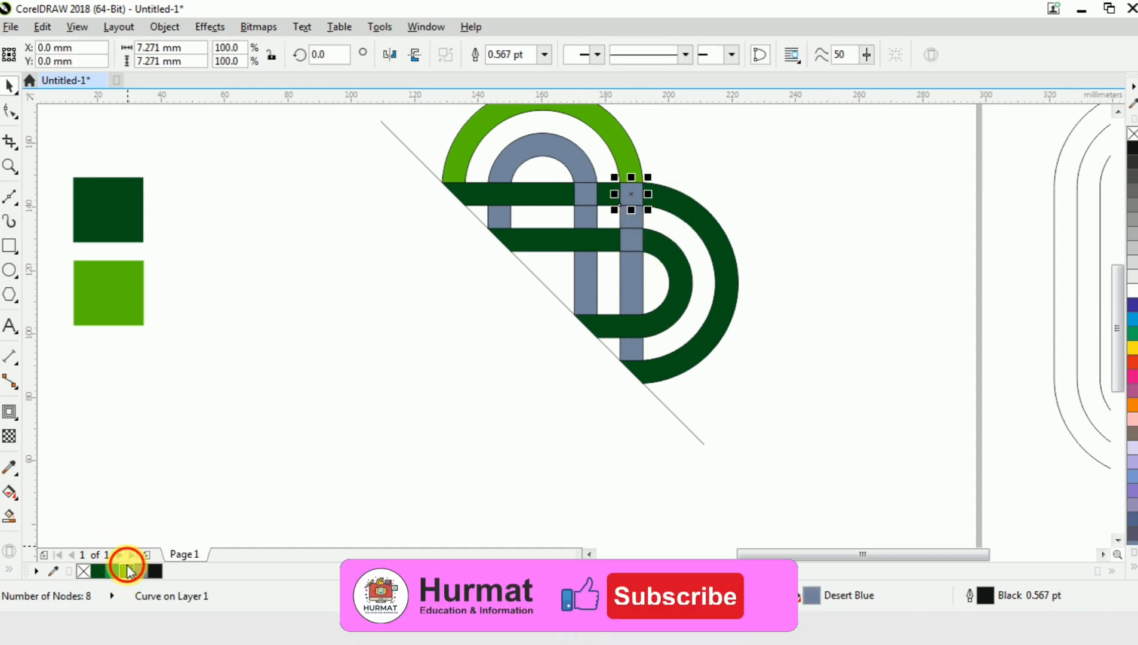
{"action": "left_click", "coordinate": [629, 218], "text": "ctrl"}
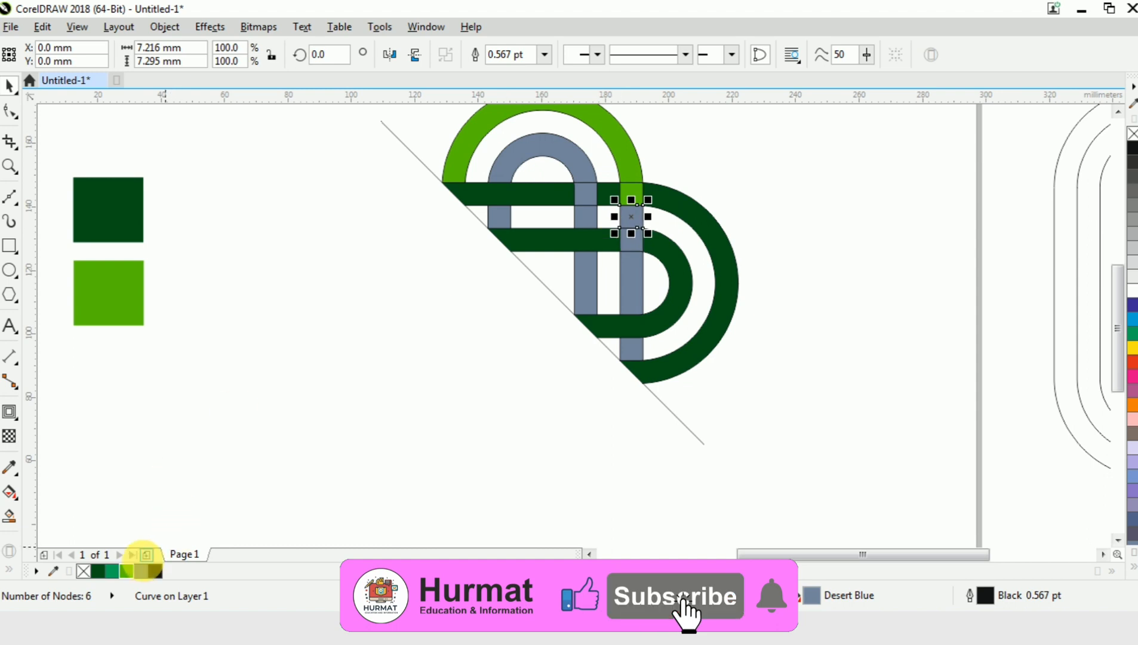
{"action": "left_click", "coordinate": [126, 571]}
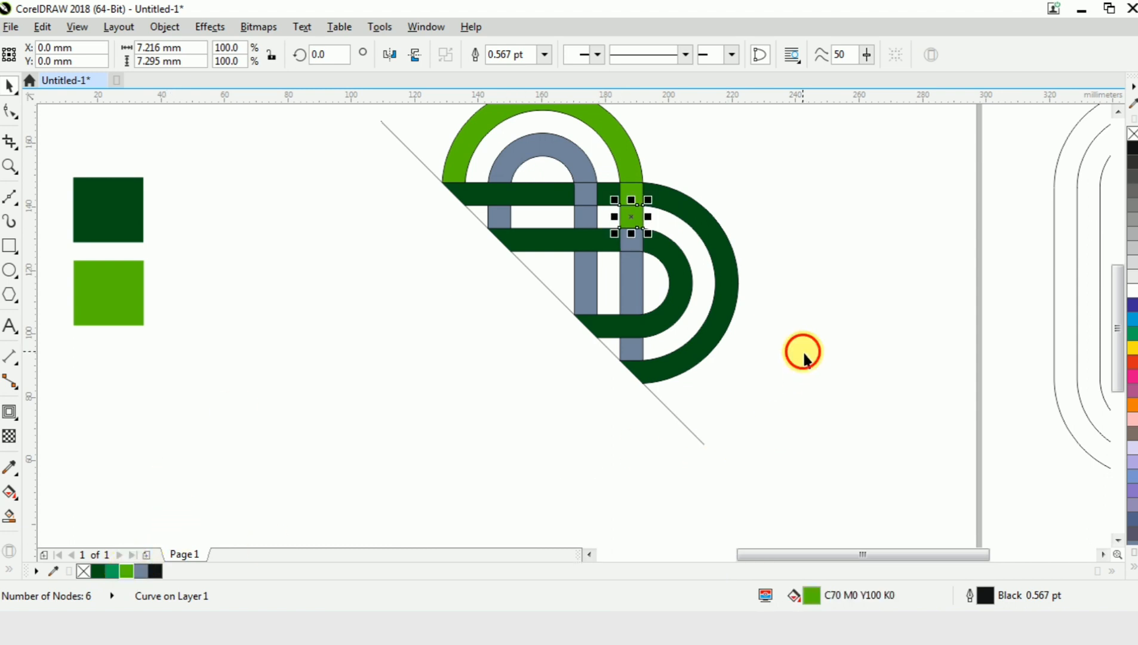
{"action": "left_click", "coordinate": [788, 341]}
{"action": "left_click", "coordinate": [637, 275], "text": "ctrl"}
{"action": "left_click", "coordinate": [127, 572]}
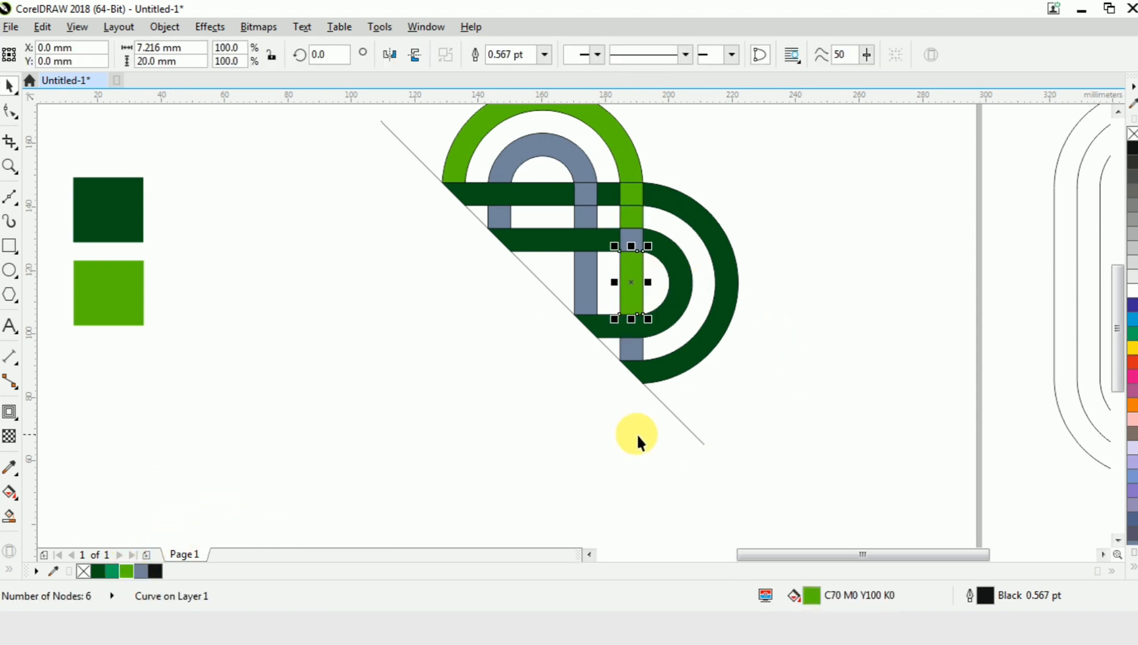
{"action": "left_click", "coordinate": [637, 435]}
{"action": "left_click", "coordinate": [643, 358], "text": "ctrl"}
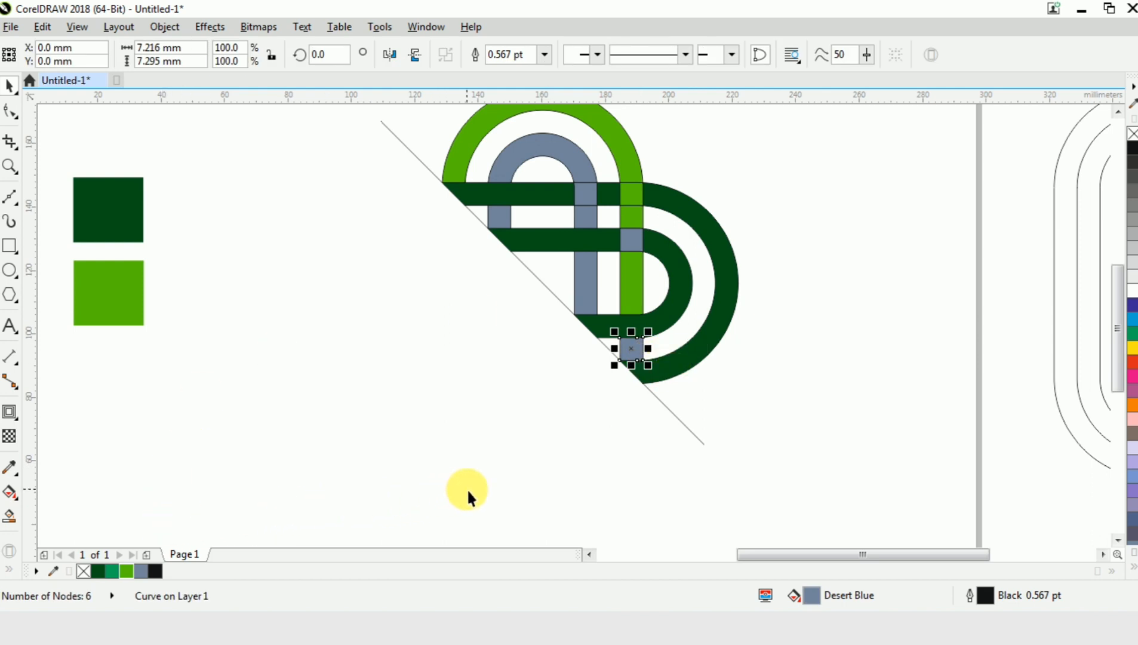
{"action": "key", "text": "ctrl+z"}
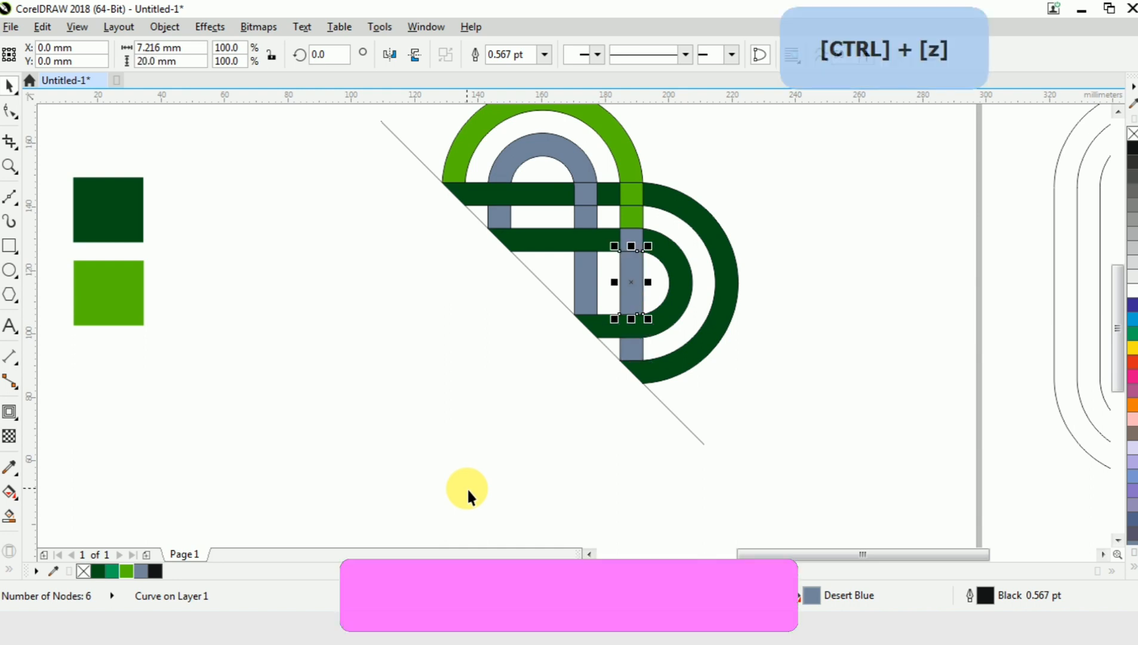
{"action": "left_click", "coordinate": [488, 479]}
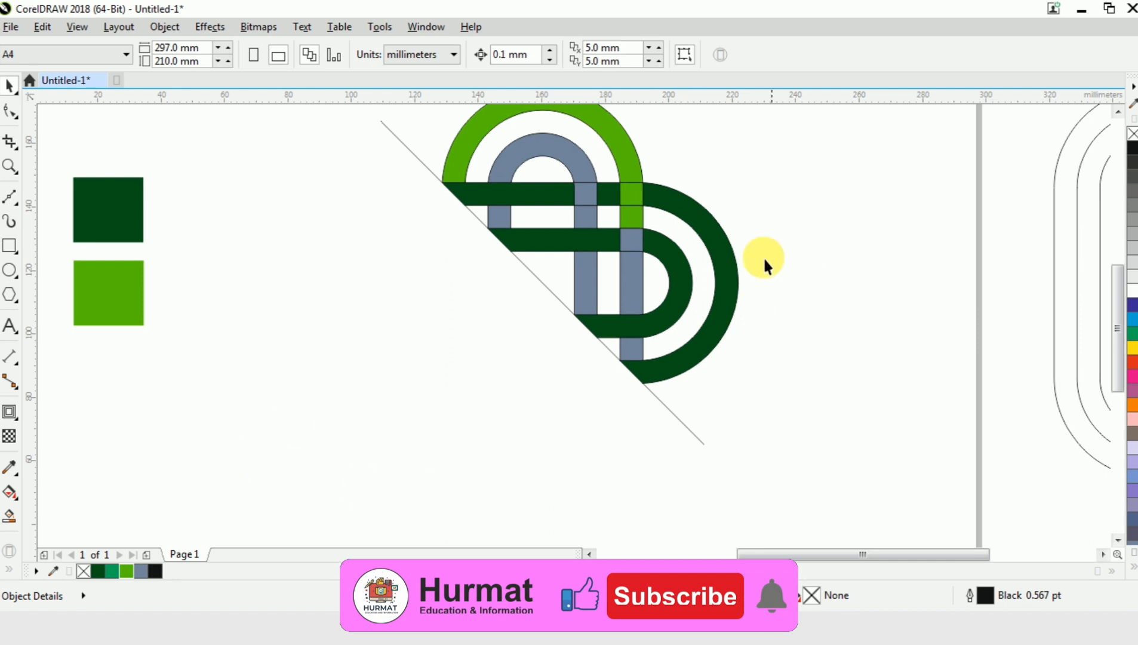
Fill the outer right vertical band's long middle segment and its lowest square segment with light green C70 M0 Y100 K0.
{"action": "left_click", "coordinate": [637, 269]}
{"action": "left_click", "coordinate": [126, 571]}
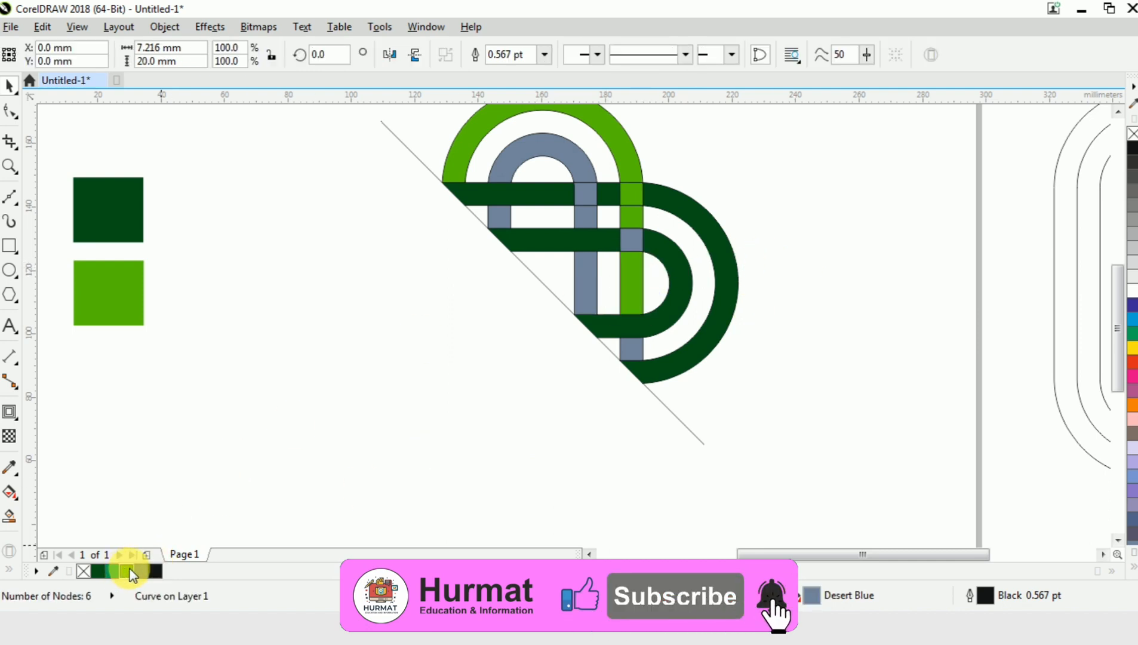
{"action": "left_click", "coordinate": [621, 430]}
{"action": "left_click", "coordinate": [640, 349]}
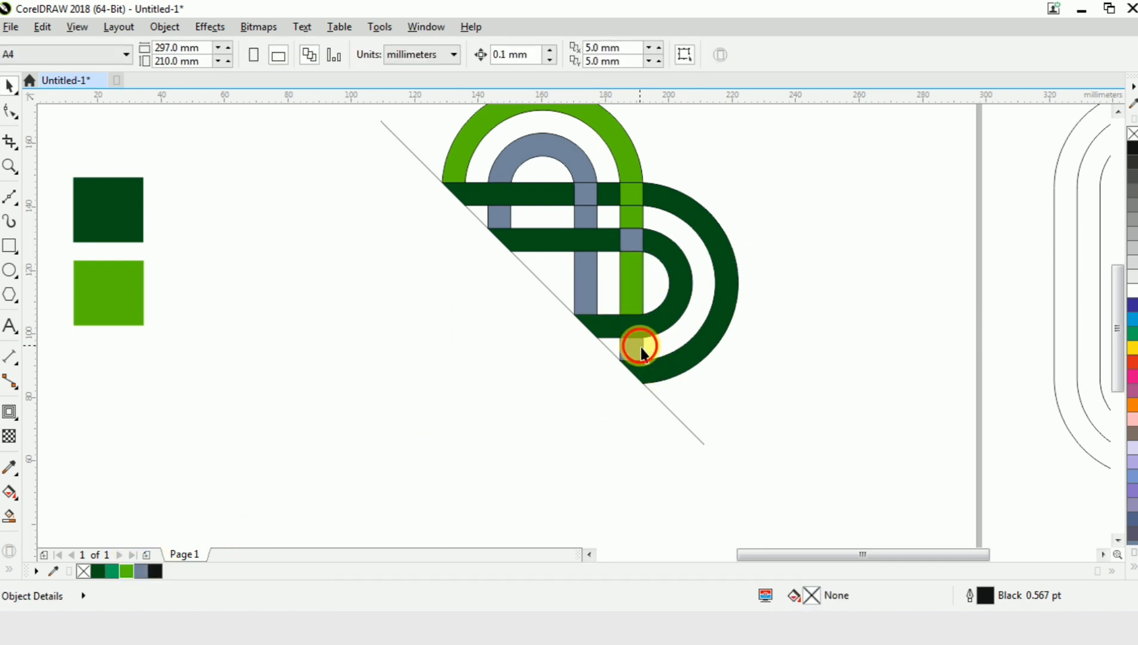
{"action": "left_click", "coordinate": [126, 572]}
{"action": "left_click", "coordinate": [464, 424]}
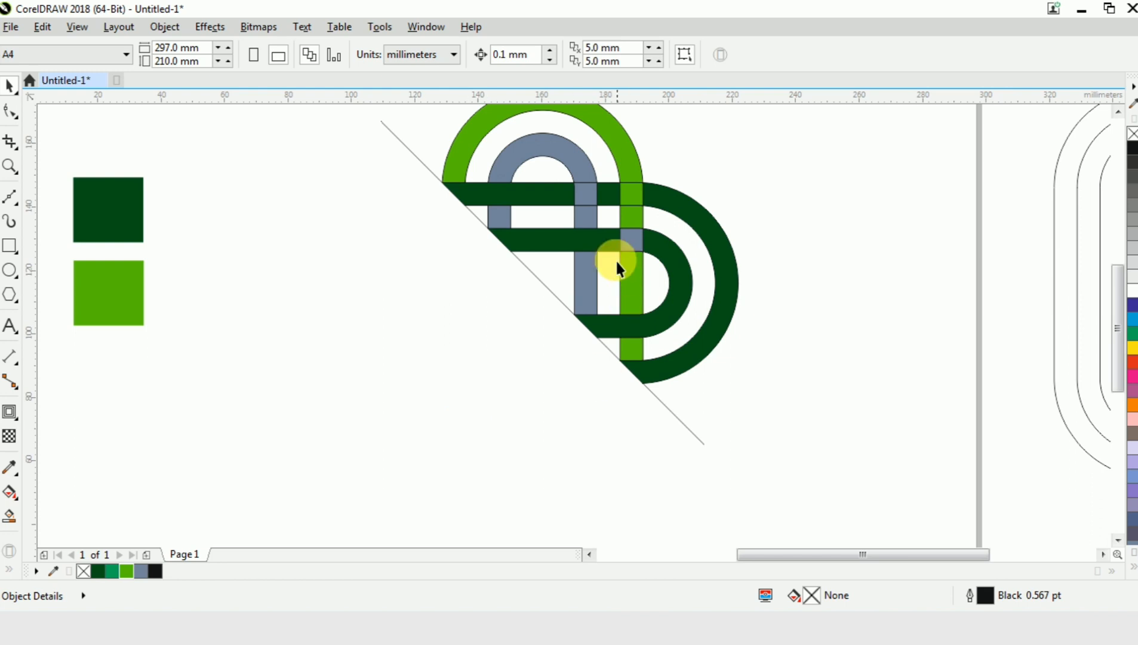
Fill the outer right band's crossing with the second horizontal band and the inner band's crossing with the top one with dark green C89 M14 Y100 K63.
{"action": "left_click", "coordinate": [631, 240]}
{"action": "left_click", "coordinate": [98, 572]}
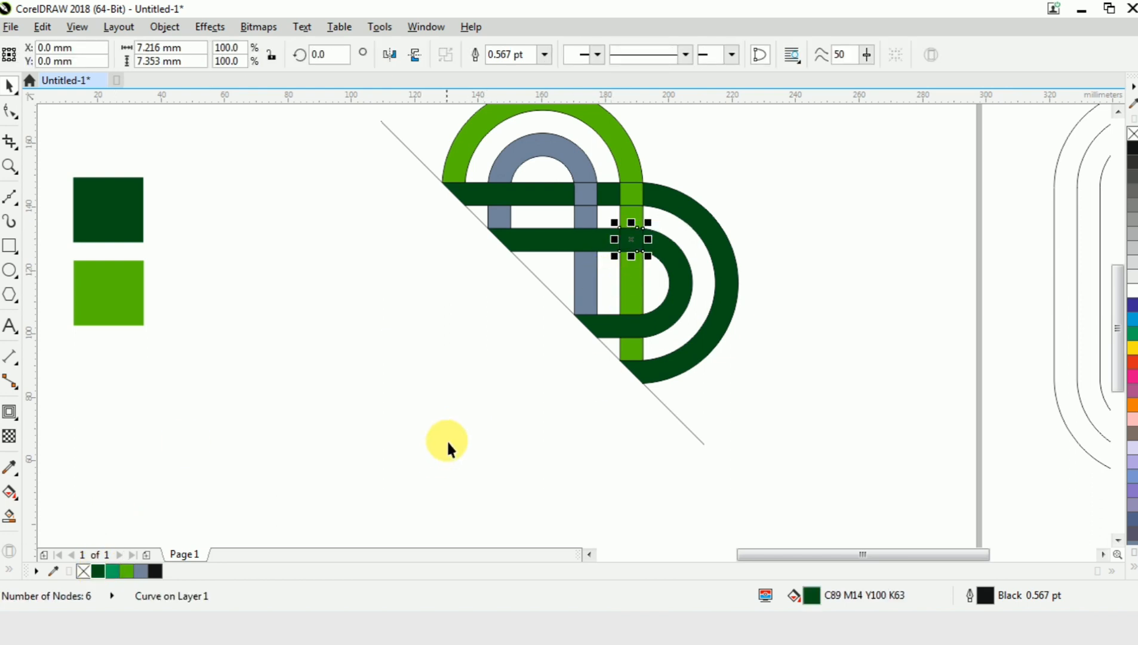
{"action": "left_click", "coordinate": [446, 440]}
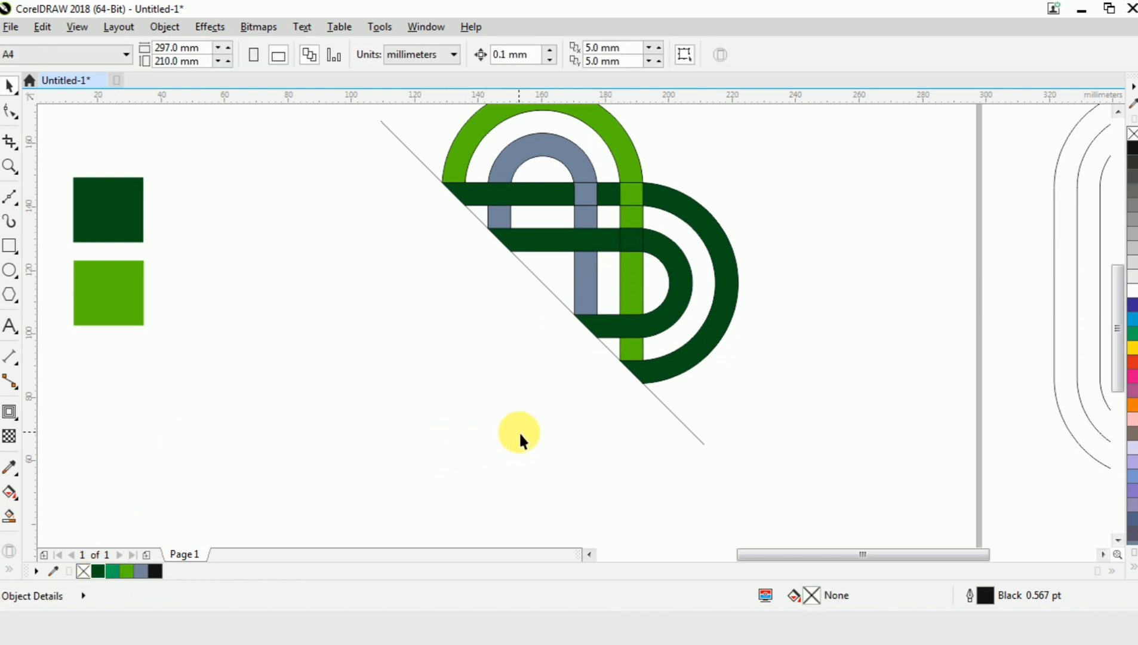
{"action": "left_click", "coordinate": [586, 192]}
{"action": "left_click", "coordinate": [107, 571]}
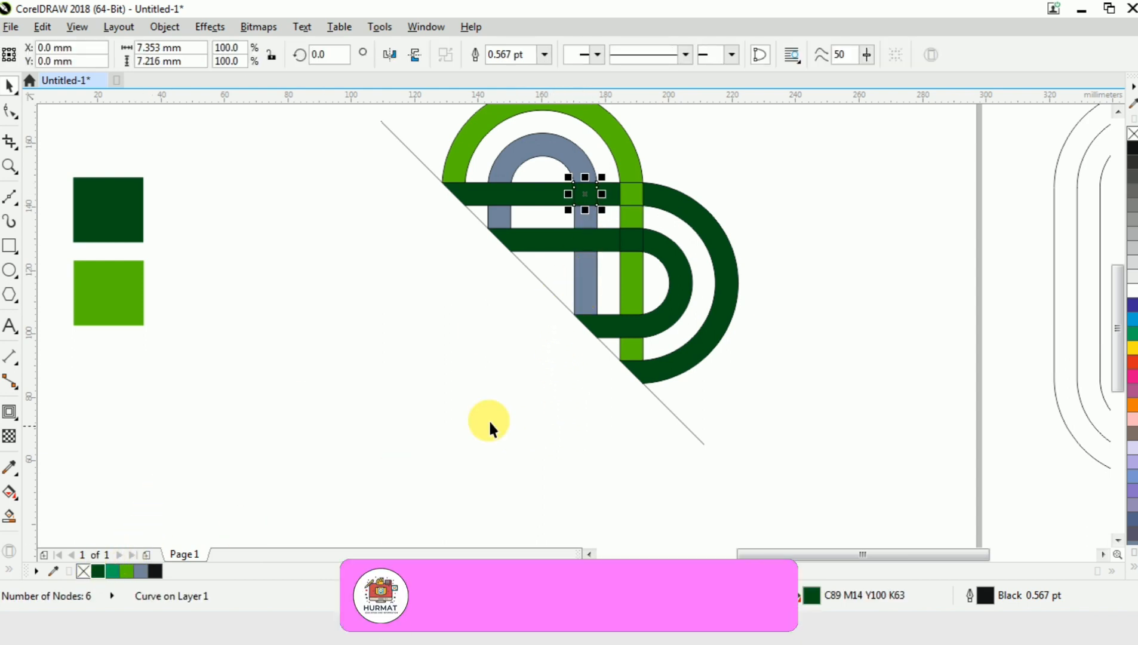
{"action": "left_click", "coordinate": [487, 418]}
Fill the inner vertical band's long lower segment and the square segment between the horizontal bands with the light green.
{"action": "left_click", "coordinate": [591, 267]}
{"action": "left_click", "coordinate": [126, 571]}
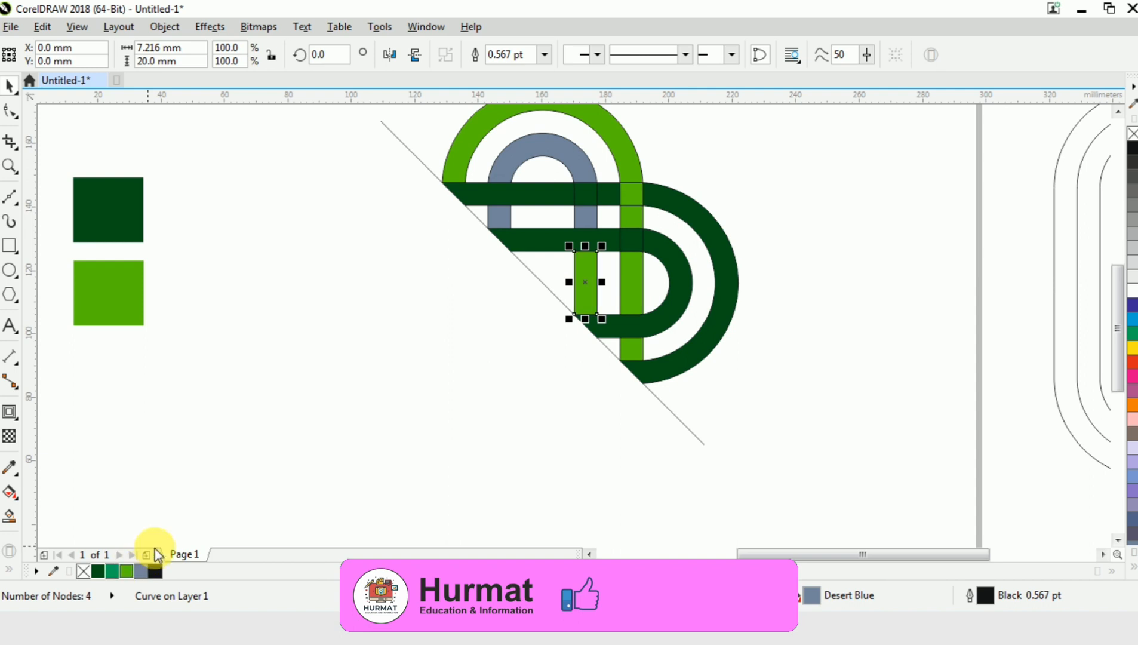
{"action": "left_click", "coordinate": [585, 217]}
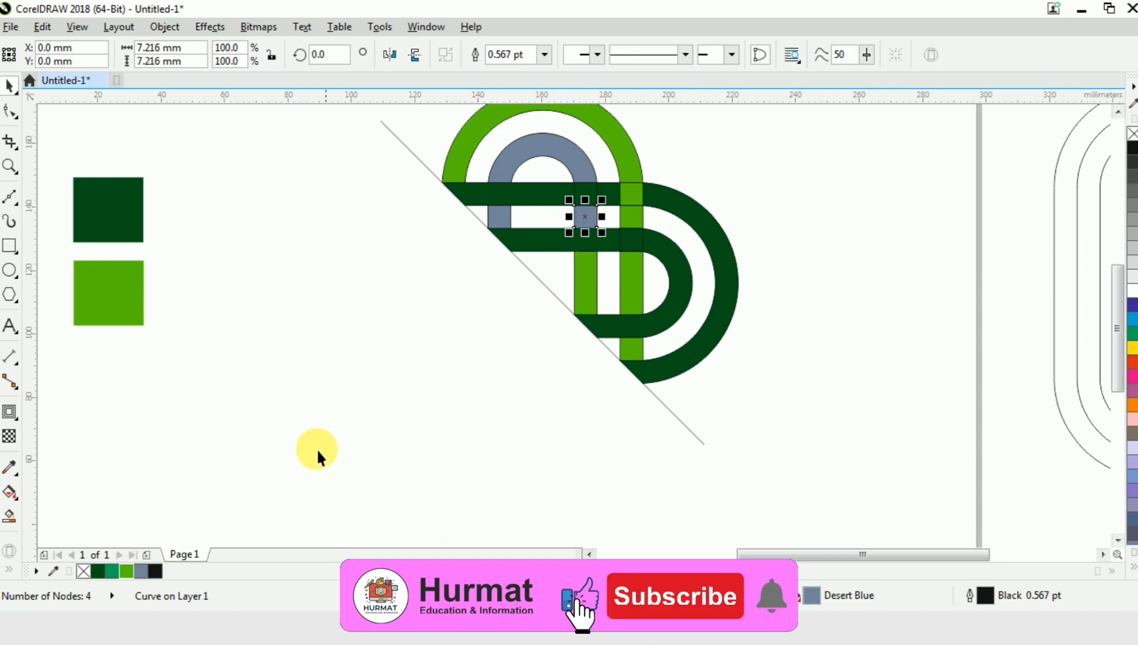
{"action": "left_click", "coordinate": [127, 570]}
Fill the inner upper arch and the small square below its left leg with the light green.
{"action": "left_click", "coordinate": [573, 159]}
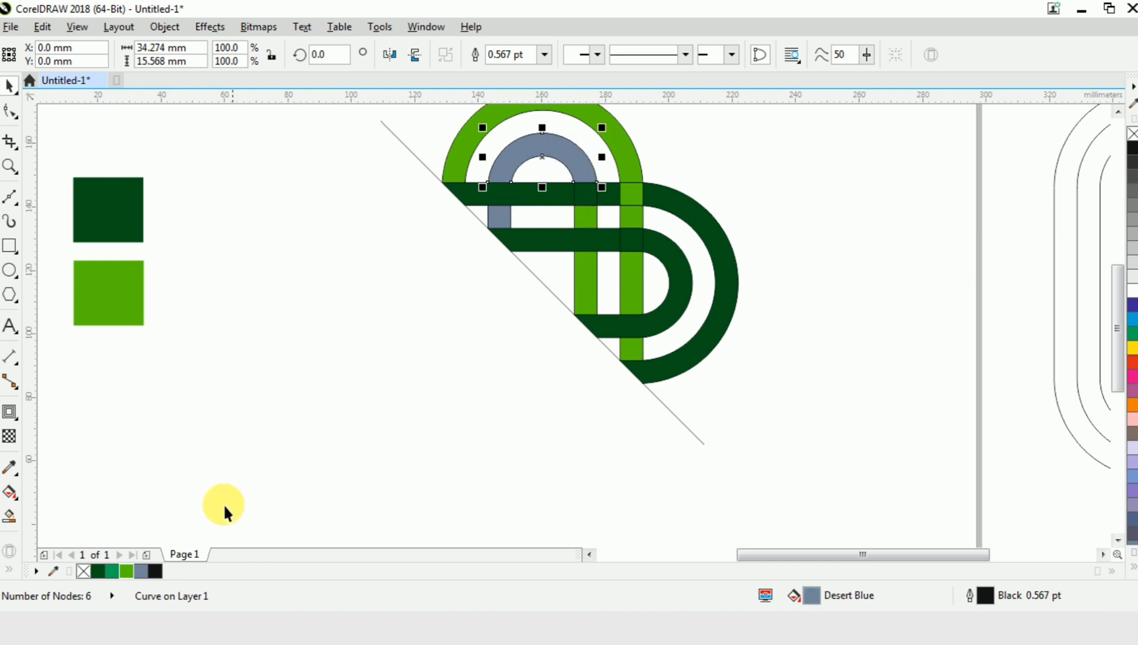
{"action": "left_click", "coordinate": [126, 571]}
{"action": "left_click", "coordinate": [500, 219]}
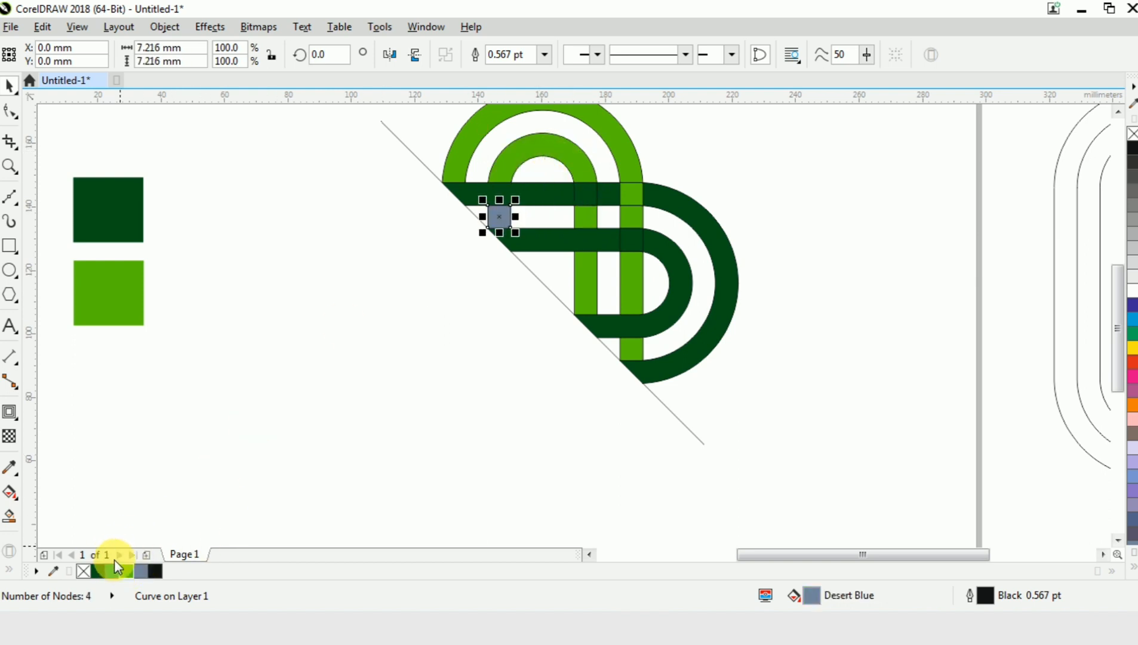
{"action": "left_click", "coordinate": [126, 571]}
{"action": "left_click", "coordinate": [390, 267]}
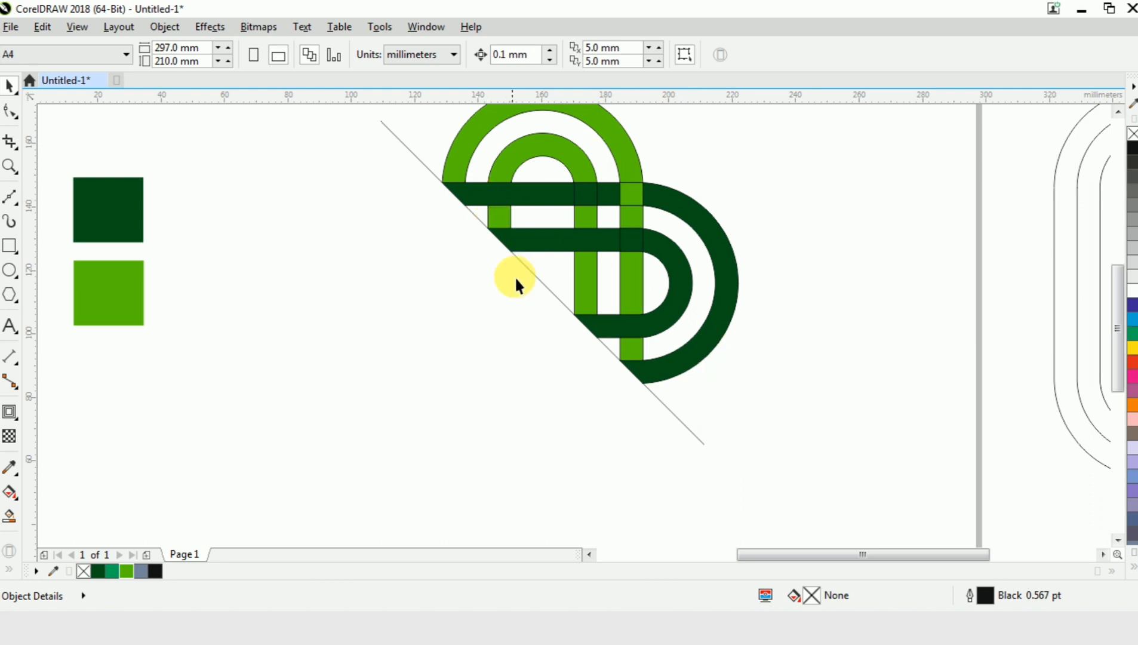
Align the contoured capsule beside the page to the horizontal centre of the logo's outer arch.
{"action": "scroll", "coordinate": [706, 334], "scroll_direction": "down", "scroll_amount": 2}
{"action": "left_click", "coordinate": [883, 237]}
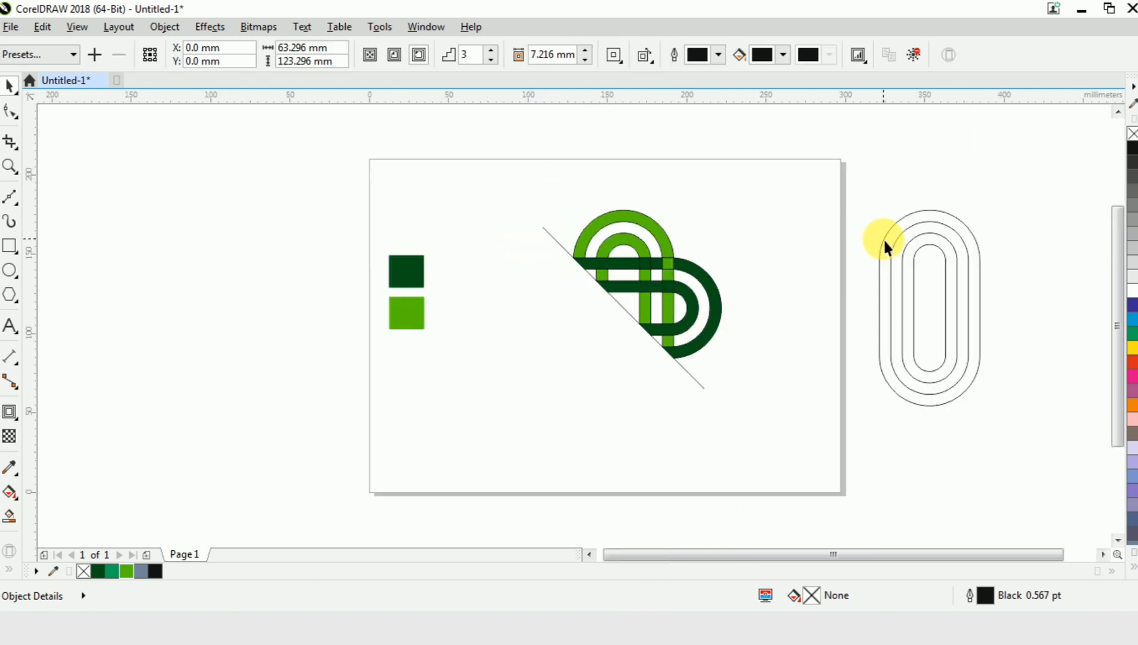
{"action": "left_click", "coordinate": [610, 216], "text": "shift"}
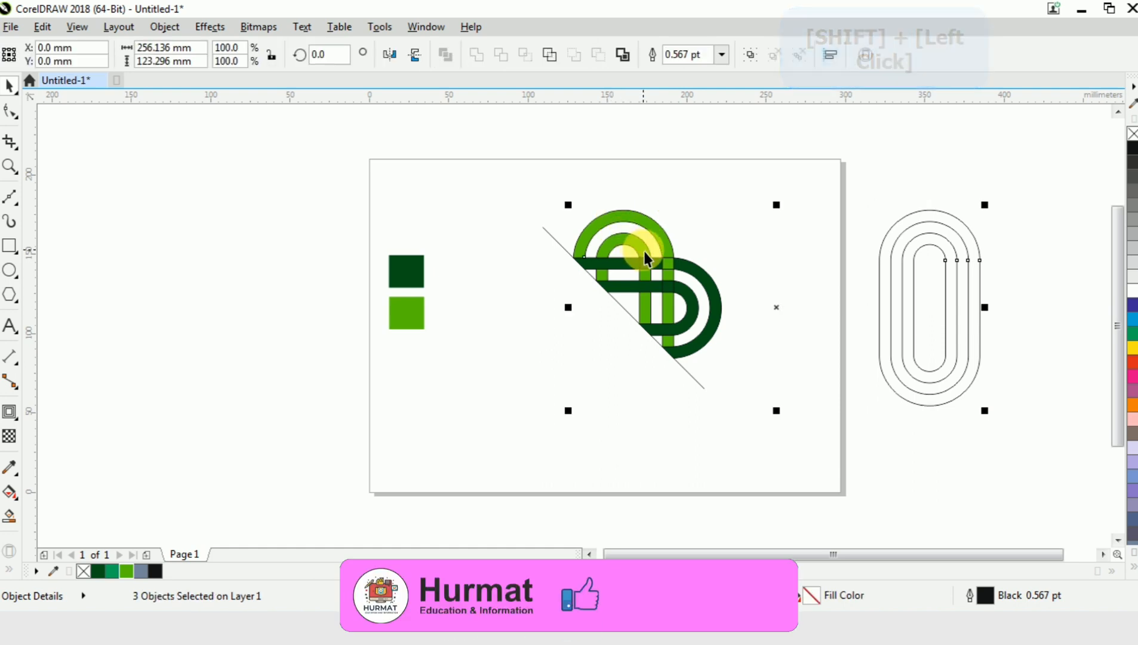
{"action": "key", "text": "c"}
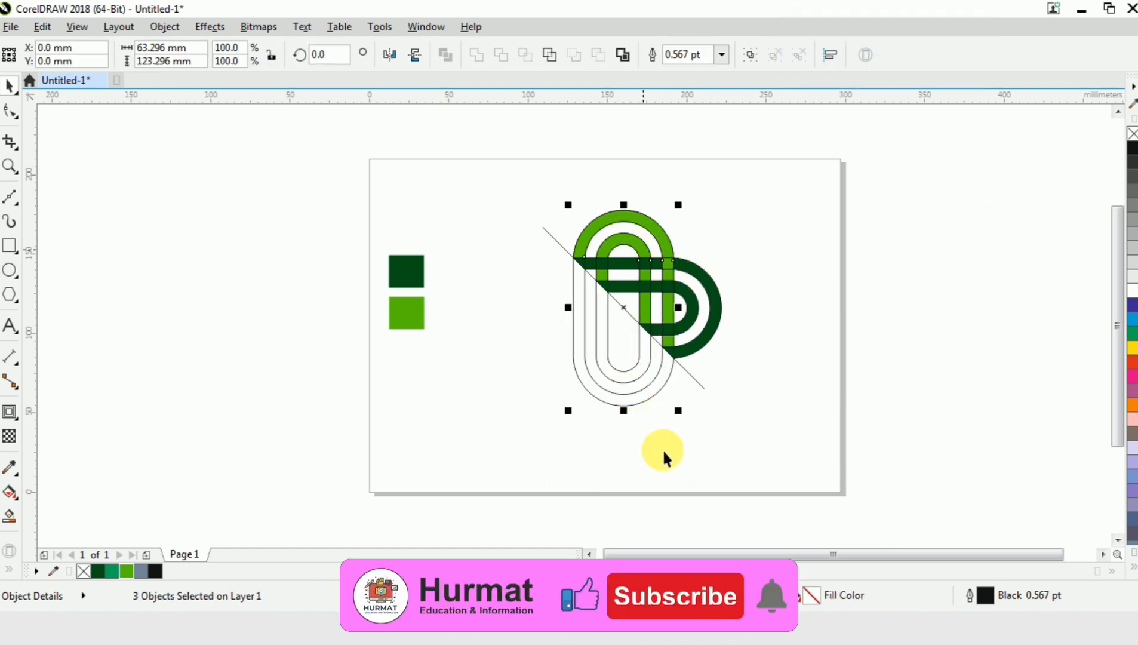
{"action": "left_click", "coordinate": [638, 462]}
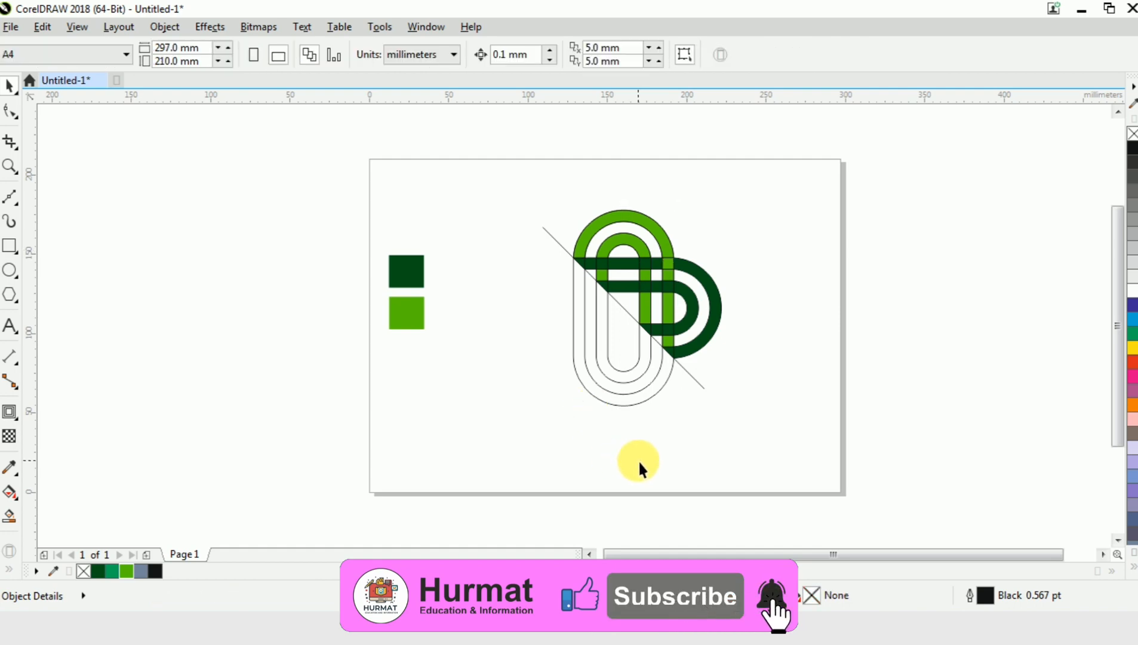
Bring the contoured capsule group to the front of the layer.
{"action": "left_click", "coordinate": [631, 405]}
{"action": "scroll", "coordinate": [638, 400], "scroll_direction": "up", "scroll_amount": 2}
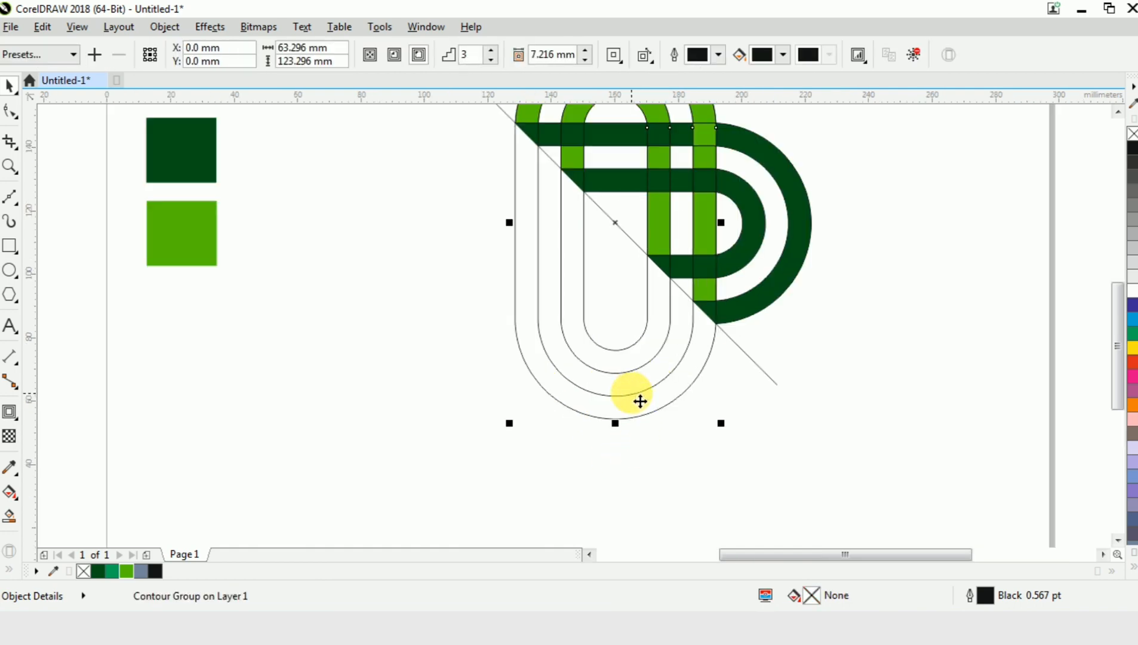
{"action": "scroll", "coordinate": [624, 418], "scroll_direction": "down", "scroll_amount": 2}
{"action": "scroll", "coordinate": [627, 394], "scroll_direction": "up", "scroll_amount": 2}
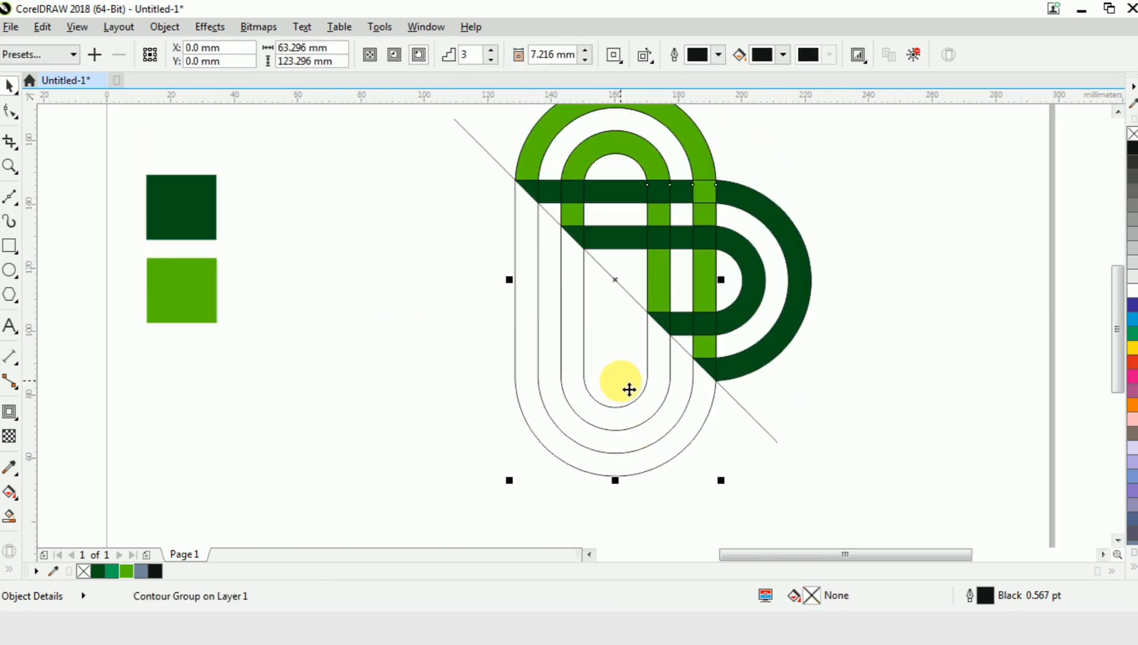
{"action": "key", "text": "shift+Page_Up"}
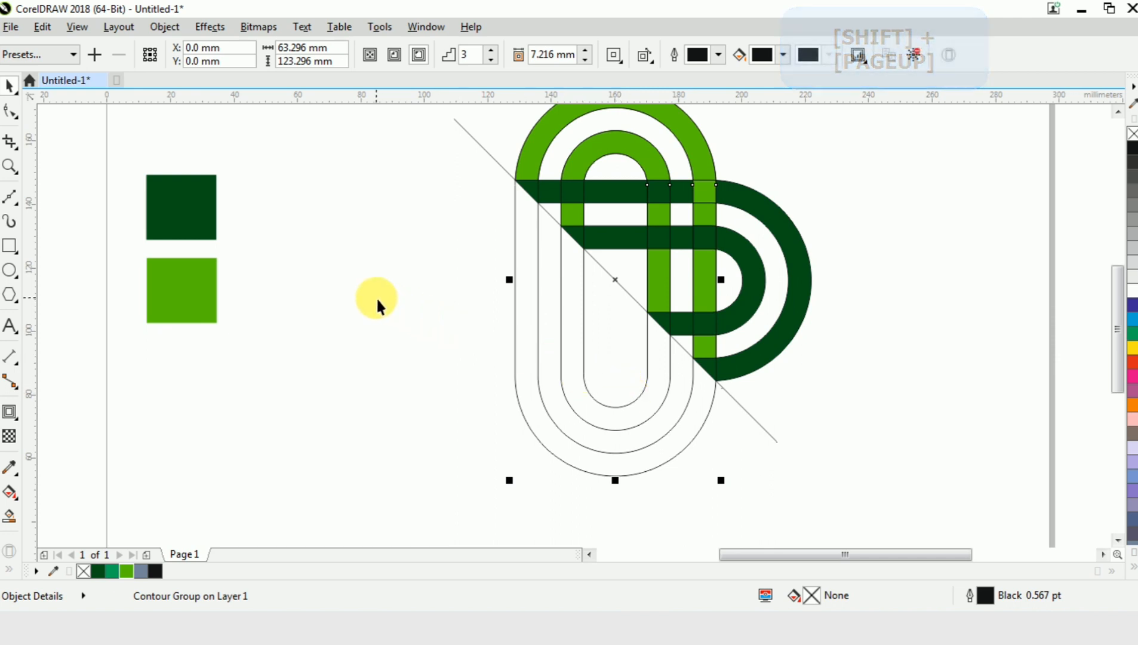
{"action": "left_click", "coordinate": [427, 353]}
Smart-fill the inner arch's left leg crossing with the upper horizontal band and colour it light green C70 M0 Y100 K0.
{"action": "left_click", "coordinate": [9, 516]}
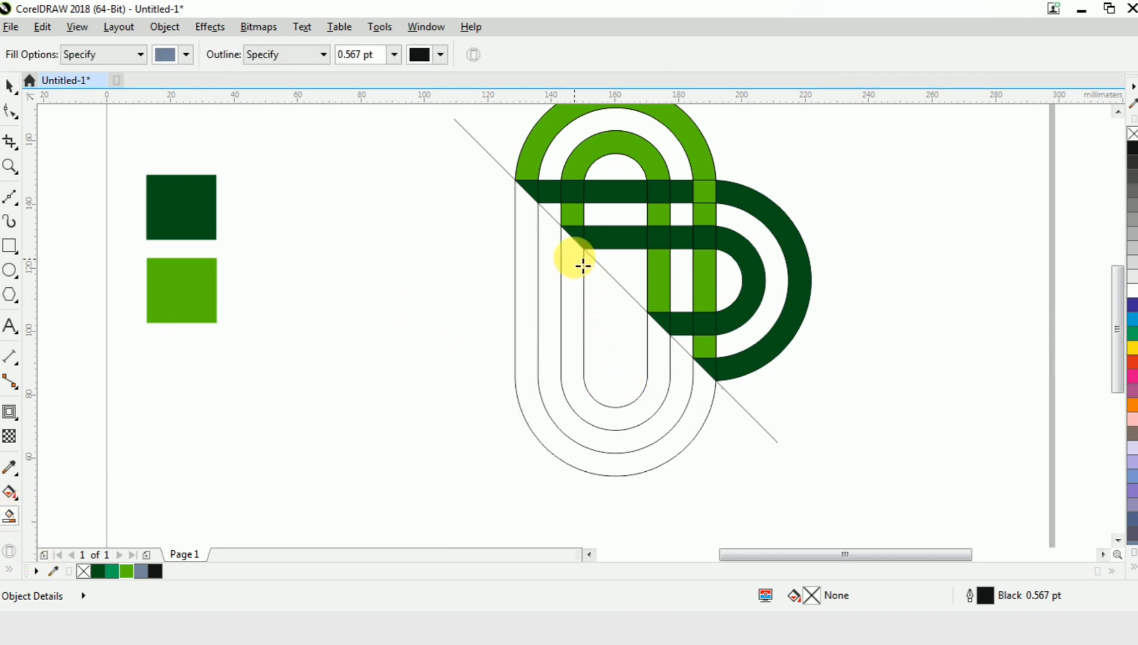
{"action": "left_click", "coordinate": [572, 190]}
{"action": "key", "text": "ctrl+space"}
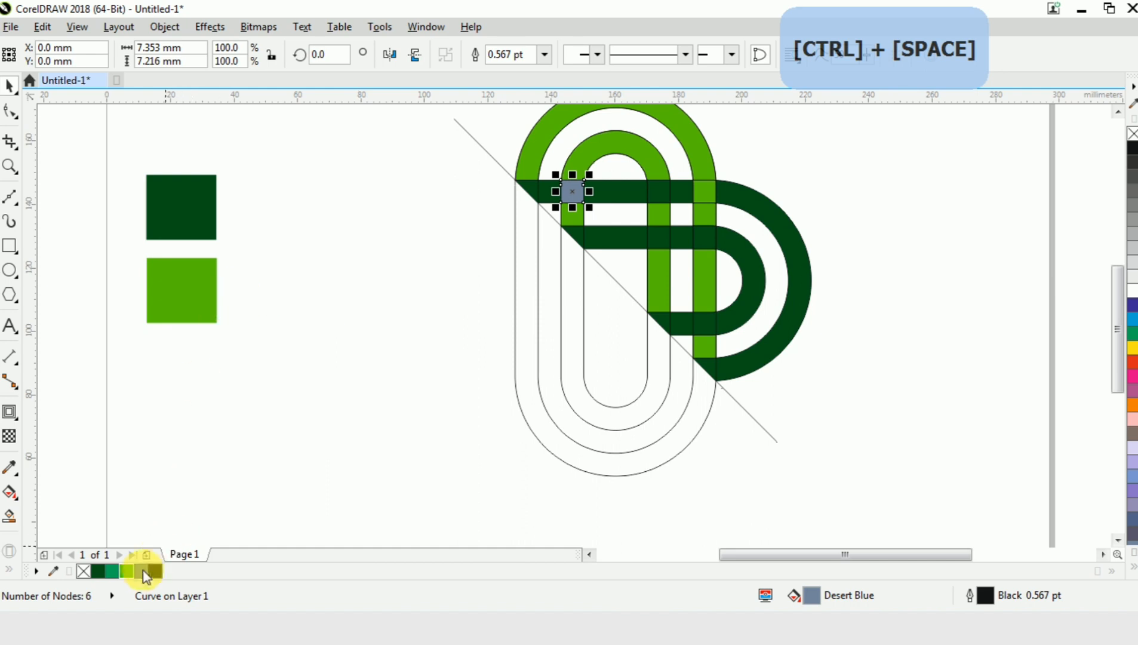
{"action": "left_click", "coordinate": [126, 571]}
{"action": "left_click", "coordinate": [486, 407]}
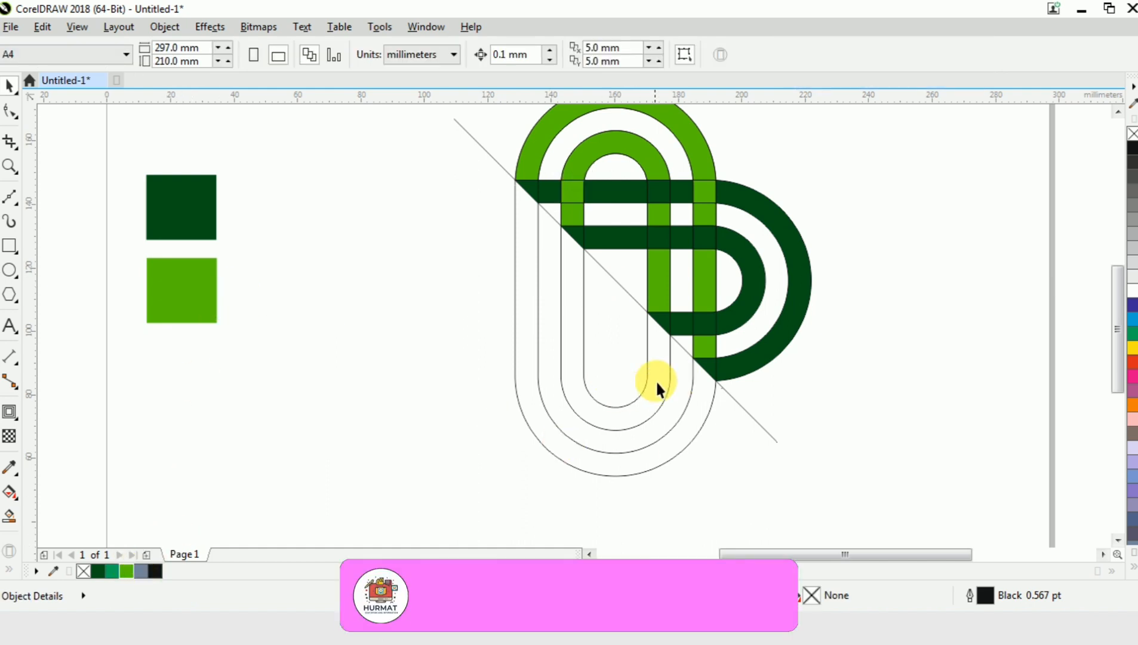
Smart-fill the triangular ends of the inner arch's two legs and the outer arch's right leg along the diagonal with light green C70 M0 Y100 K0.
{"action": "left_click", "coordinate": [9, 516]}
{"action": "left_click", "coordinate": [589, 243]}
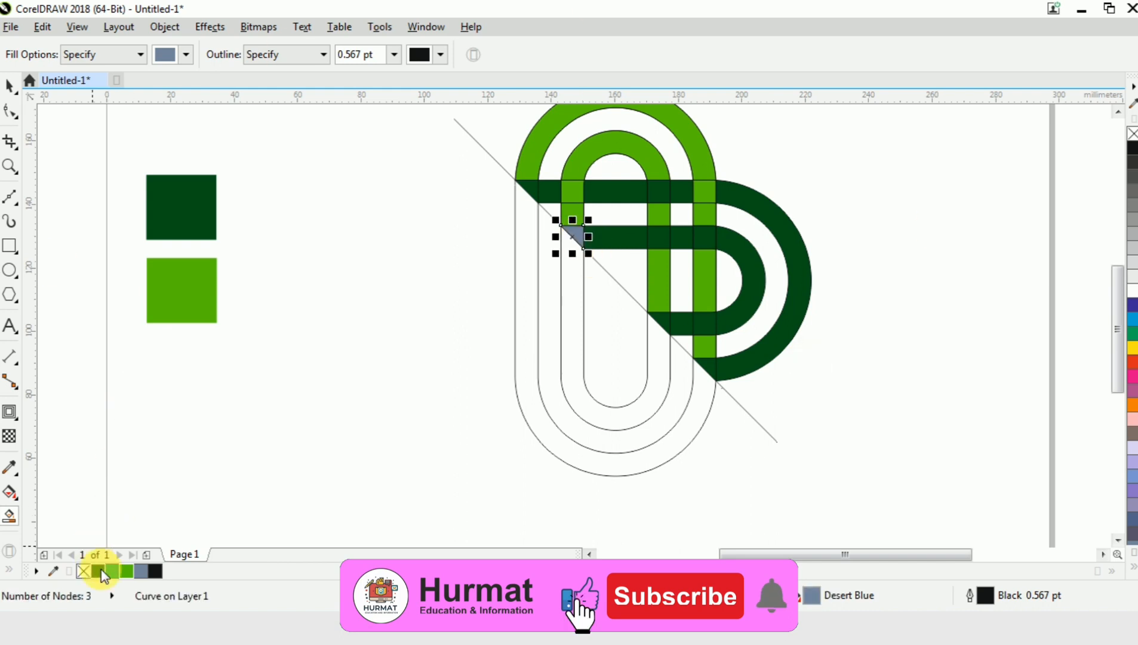
{"action": "left_click", "coordinate": [126, 570]}
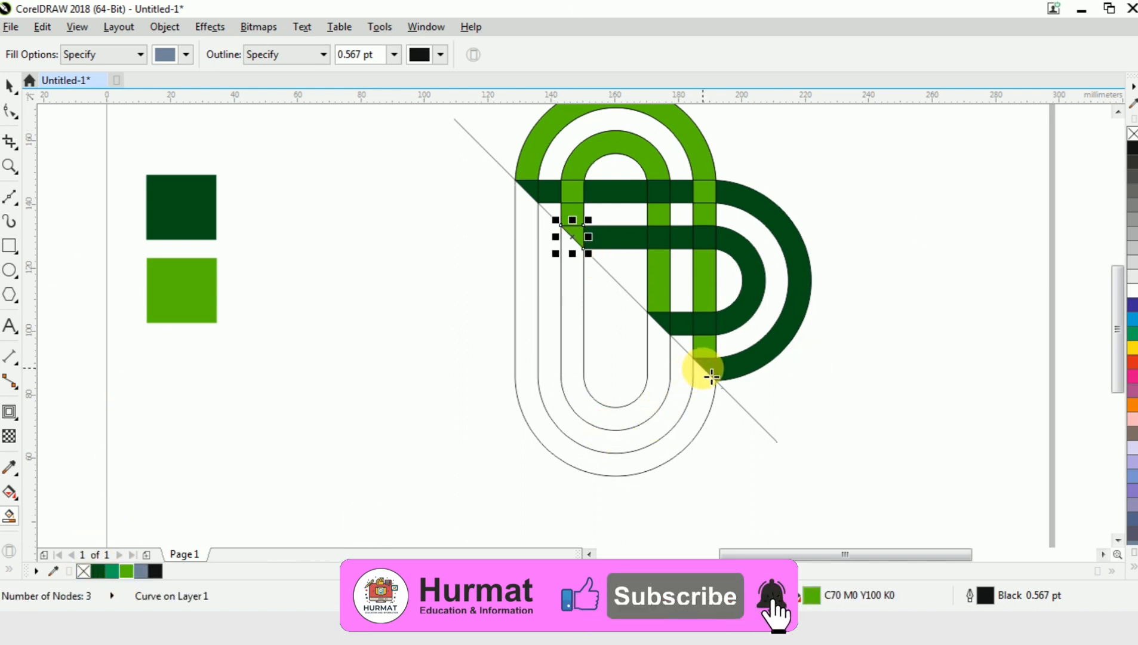
{"action": "left_click", "coordinate": [657, 319]}
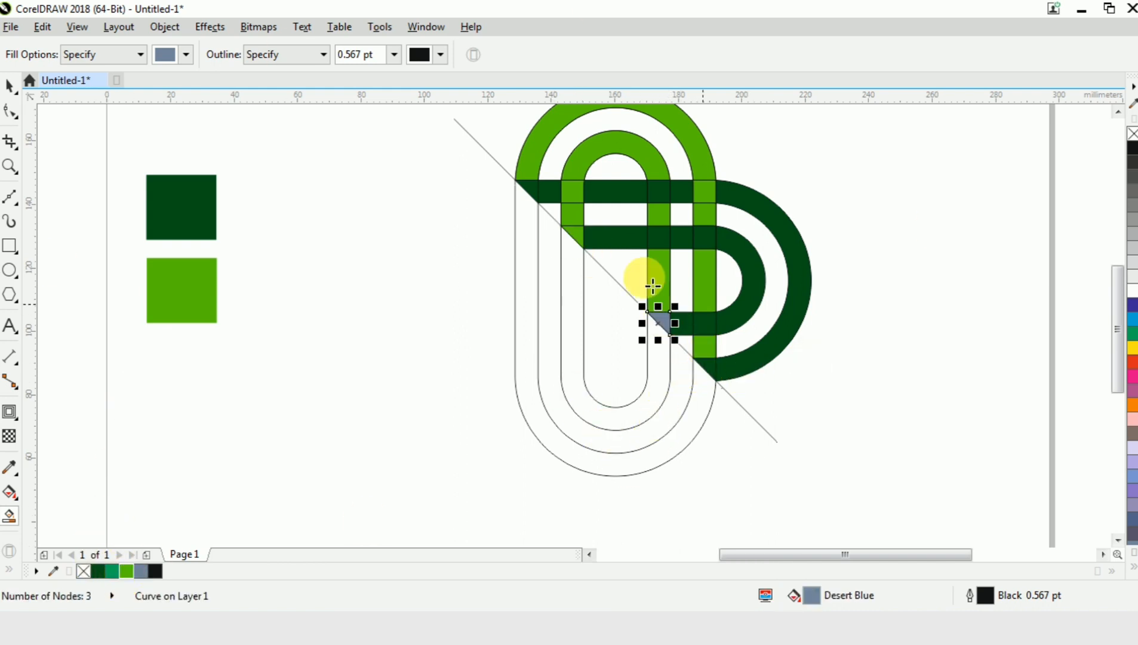
{"action": "left_click", "coordinate": [126, 572]}
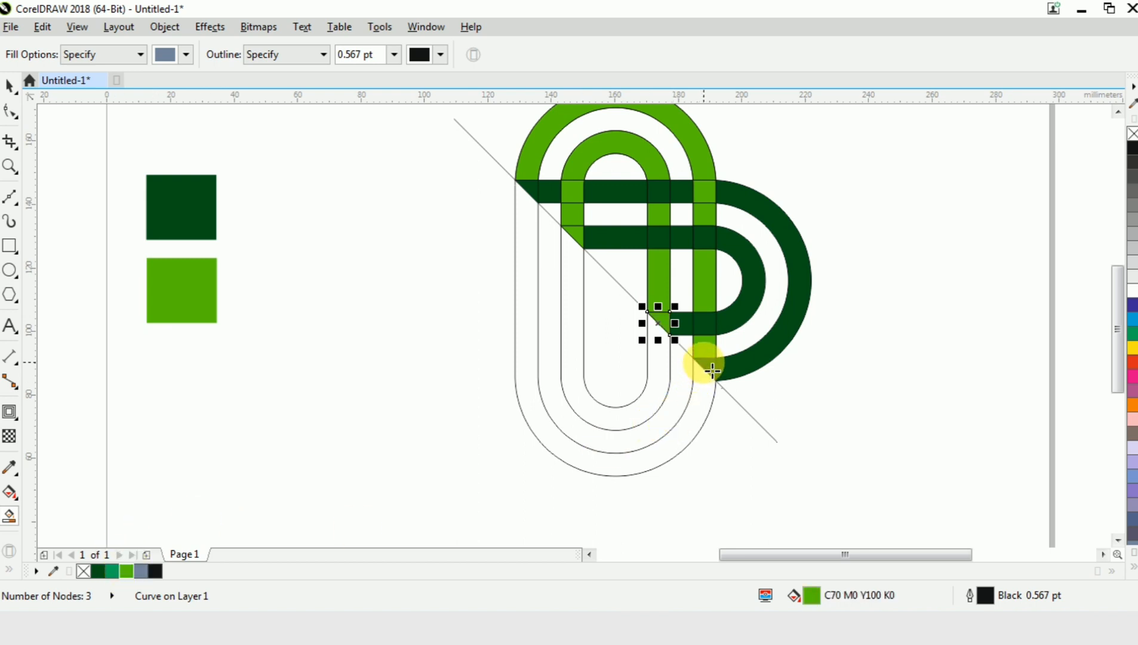
{"action": "left_click", "coordinate": [704, 365]}
{"action": "left_click", "coordinate": [127, 572]}
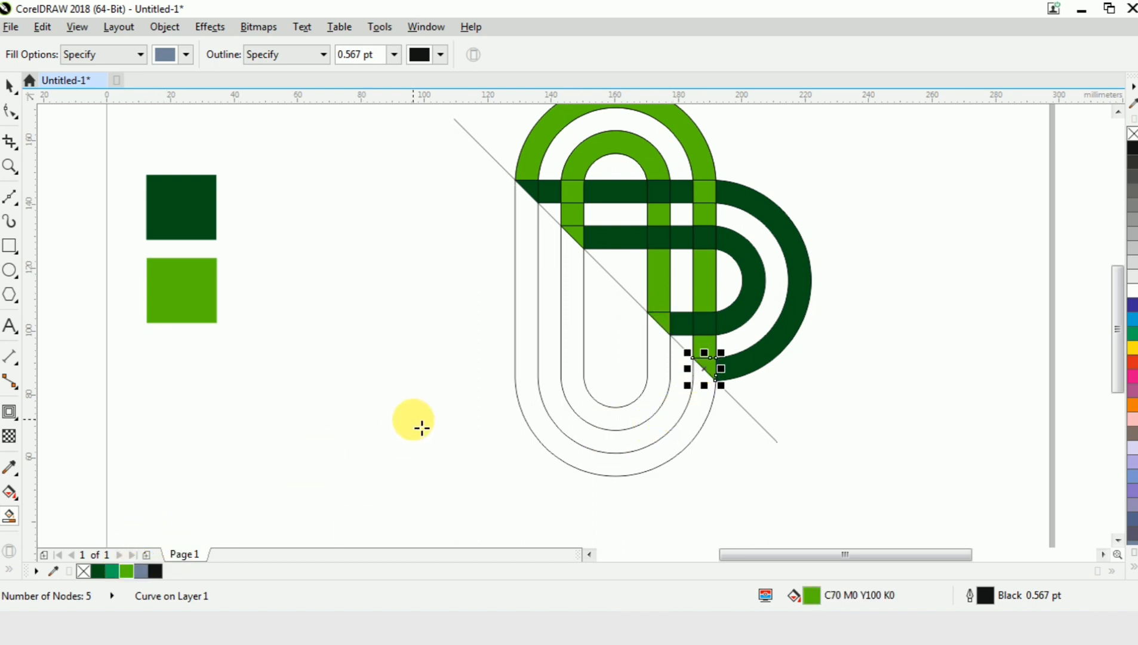
{"action": "left_click", "coordinate": [10, 86]}
{"action": "left_click", "coordinate": [230, 279]}
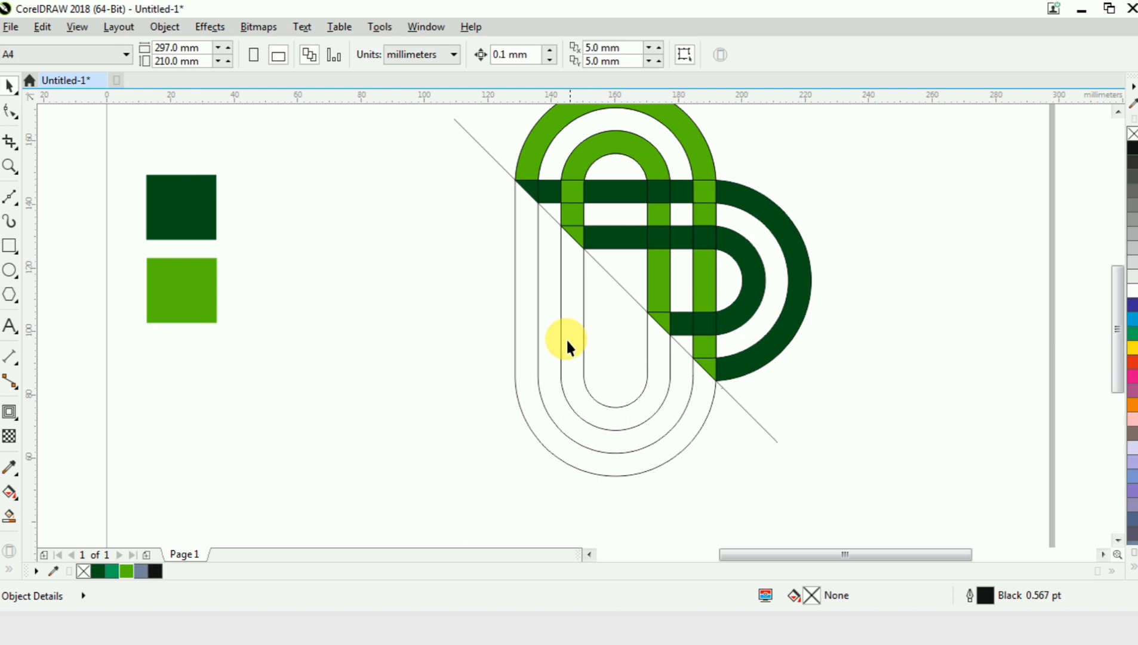
Delete the contoured capsule outlines and the diagonal cutting line.
{"action": "left_click", "coordinate": [538, 304]}
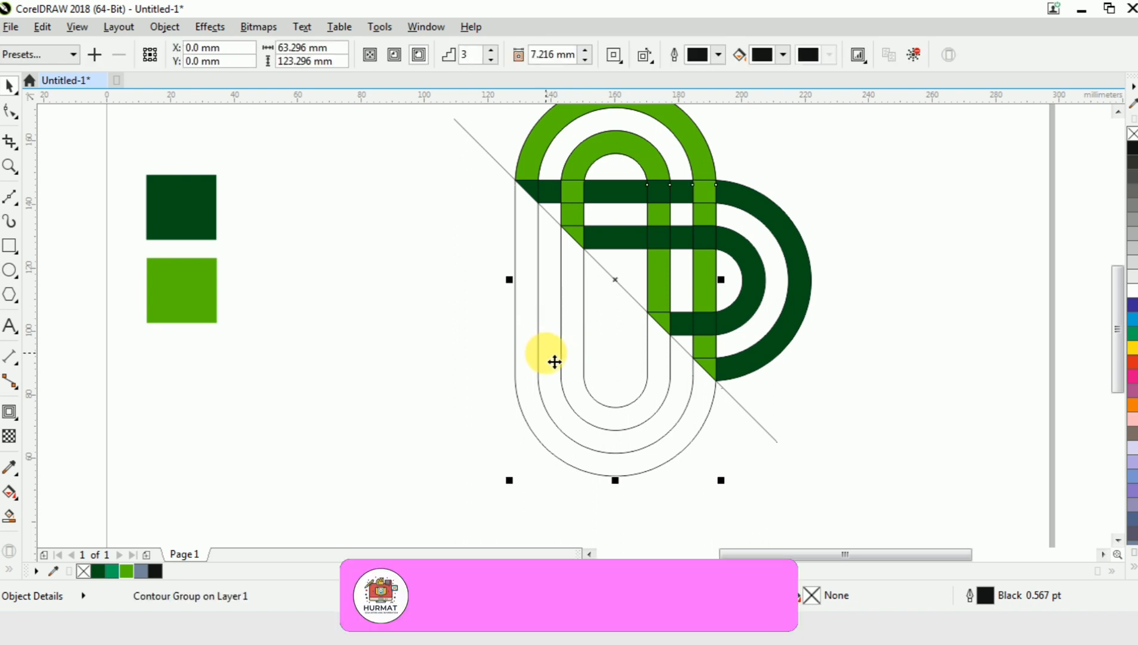
{"action": "key", "text": "Delete"}
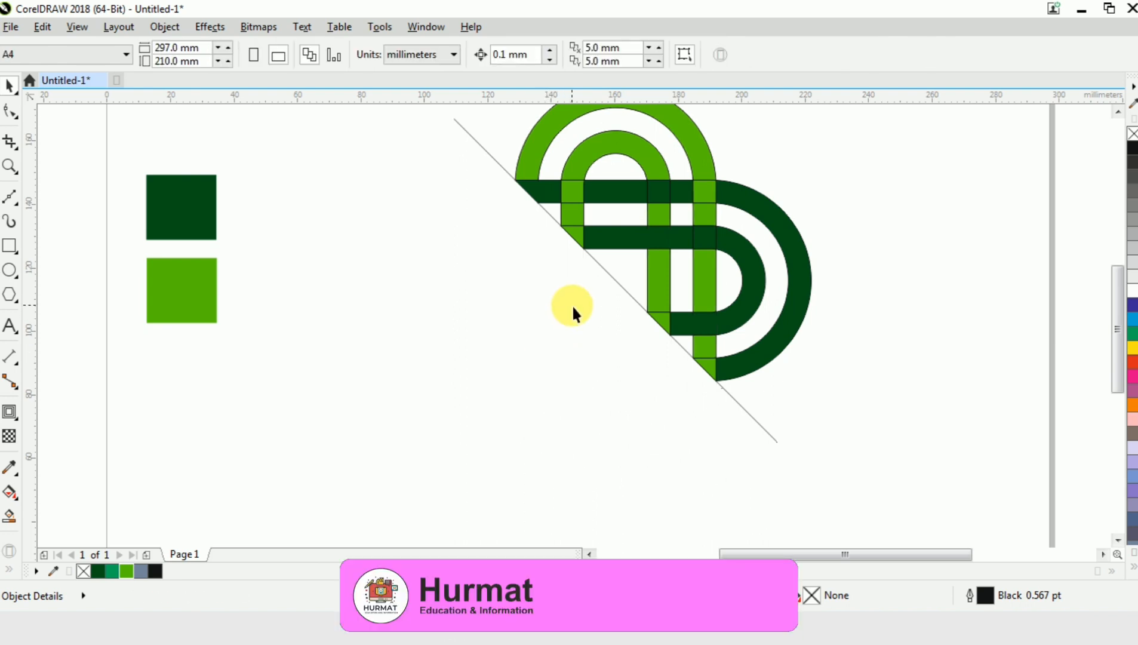
{"action": "left_click", "coordinate": [770, 434]}
{"action": "key", "text": "Delete"}
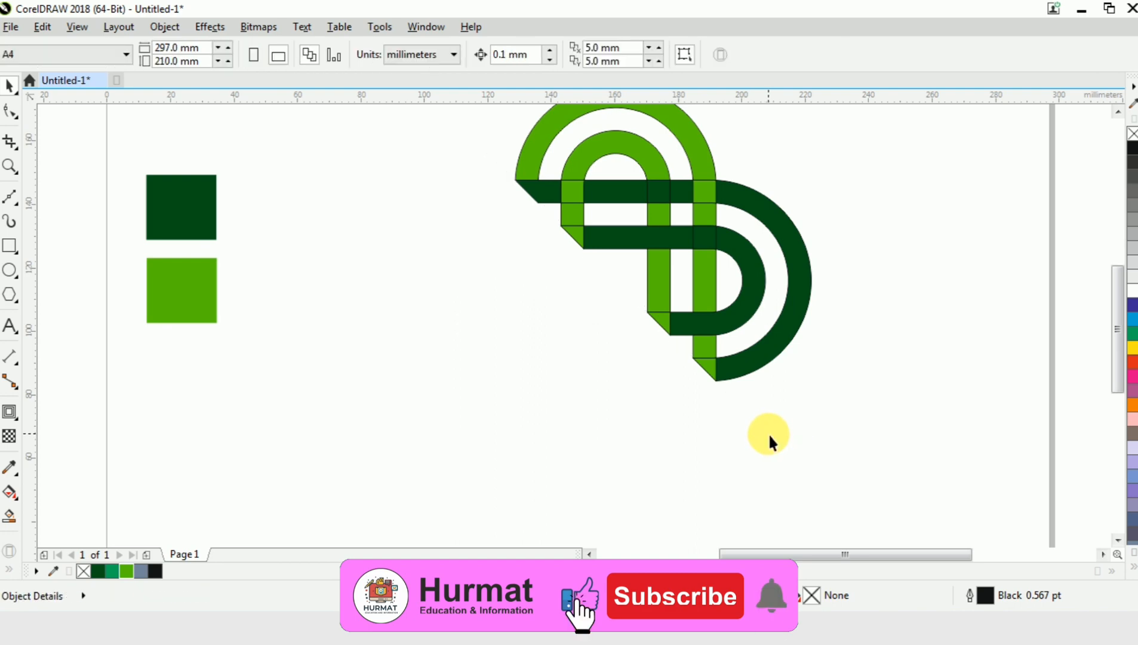
Weld the lowest light green triangle to the square segment above it on the outer right vertical band.
{"action": "scroll", "coordinate": [680, 405], "scroll_direction": "down", "scroll_amount": 2}
{"action": "scroll", "coordinate": [695, 375], "scroll_direction": "up", "scroll_amount": 4}
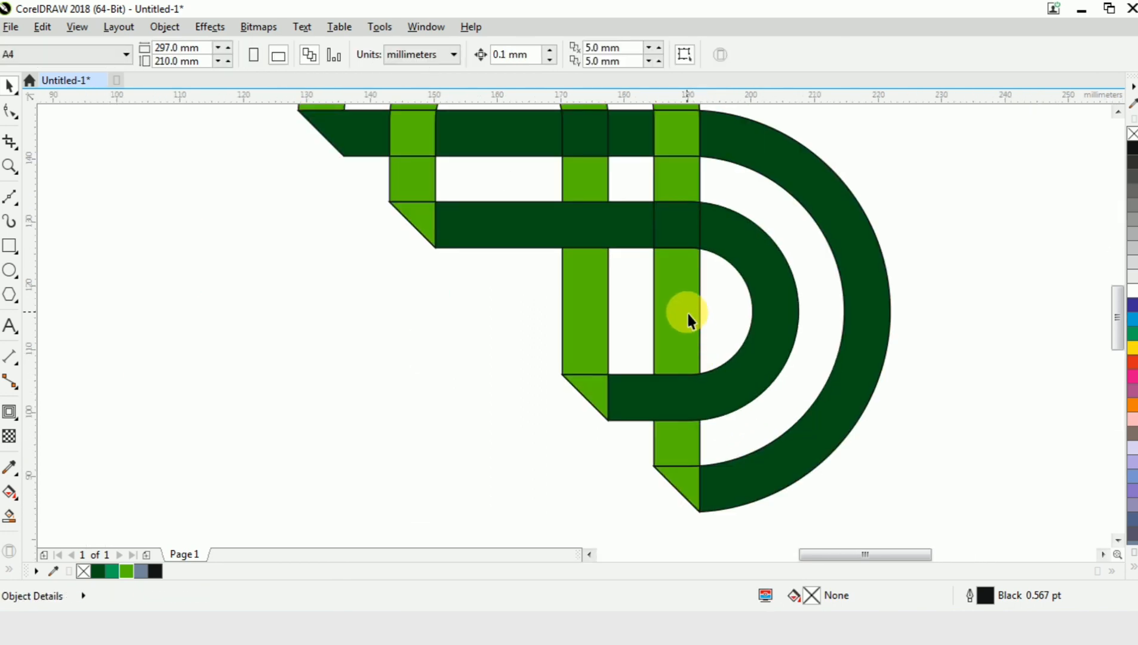
{"action": "scroll", "coordinate": [683, 392], "scroll_direction": "down", "scroll_amount": 2}
{"action": "left_click", "coordinate": [678, 391]}
{"action": "scroll", "coordinate": [675, 388], "scroll_direction": "up", "scroll_amount": 2}
{"action": "left_click", "coordinate": [688, 368], "text": "shift"}
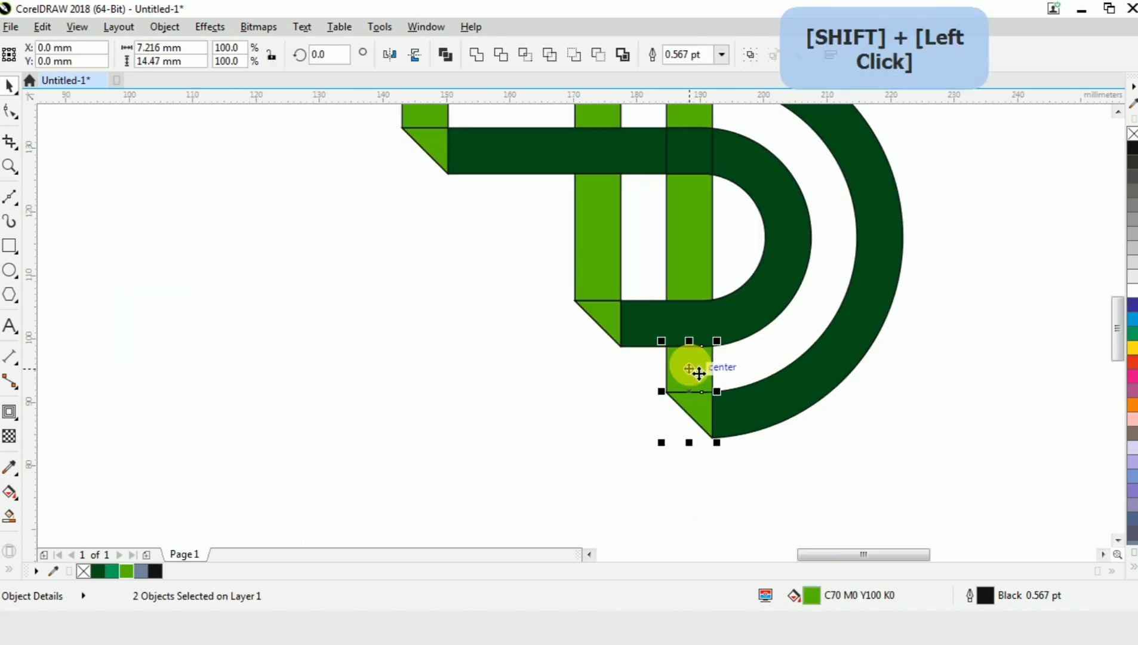
{"action": "key", "text": "ctrl+w"}
{"action": "left_click", "coordinate": [603, 434]}
Weld the triangle at the foot of the inner right vertical band to the long segment above it.
{"action": "left_click", "coordinate": [604, 312]}
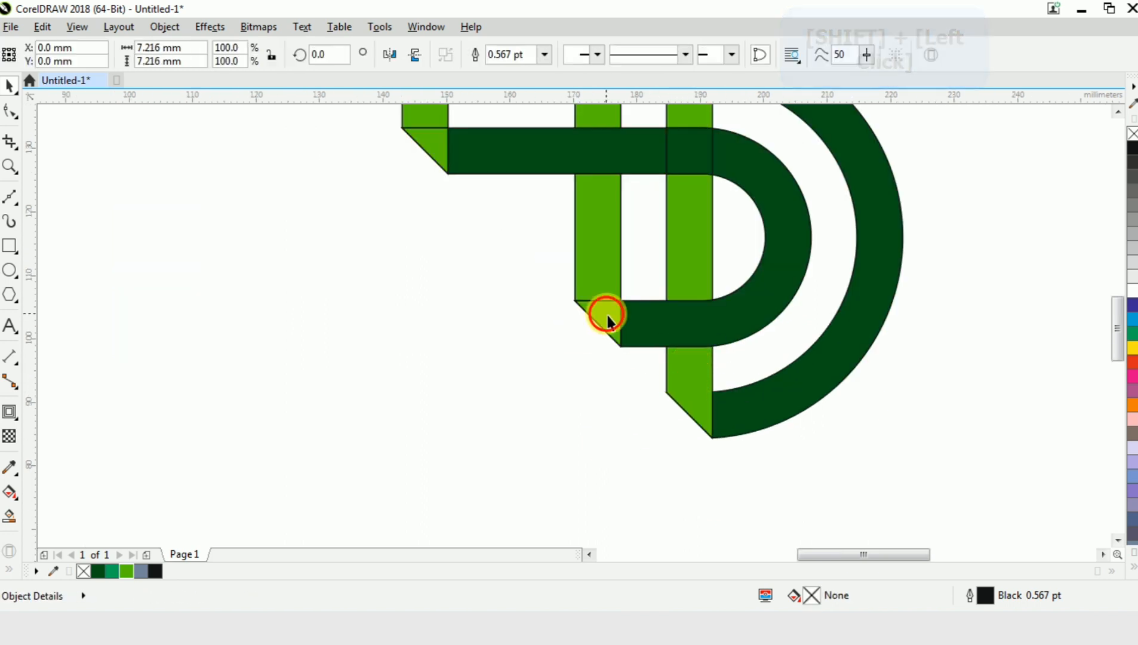
{"action": "left_click", "coordinate": [597, 267], "text": "shift"}
{"action": "key", "text": "ctrl+w"}
{"action": "scroll", "coordinate": [560, 411], "scroll_direction": "down", "scroll_amount": 2}
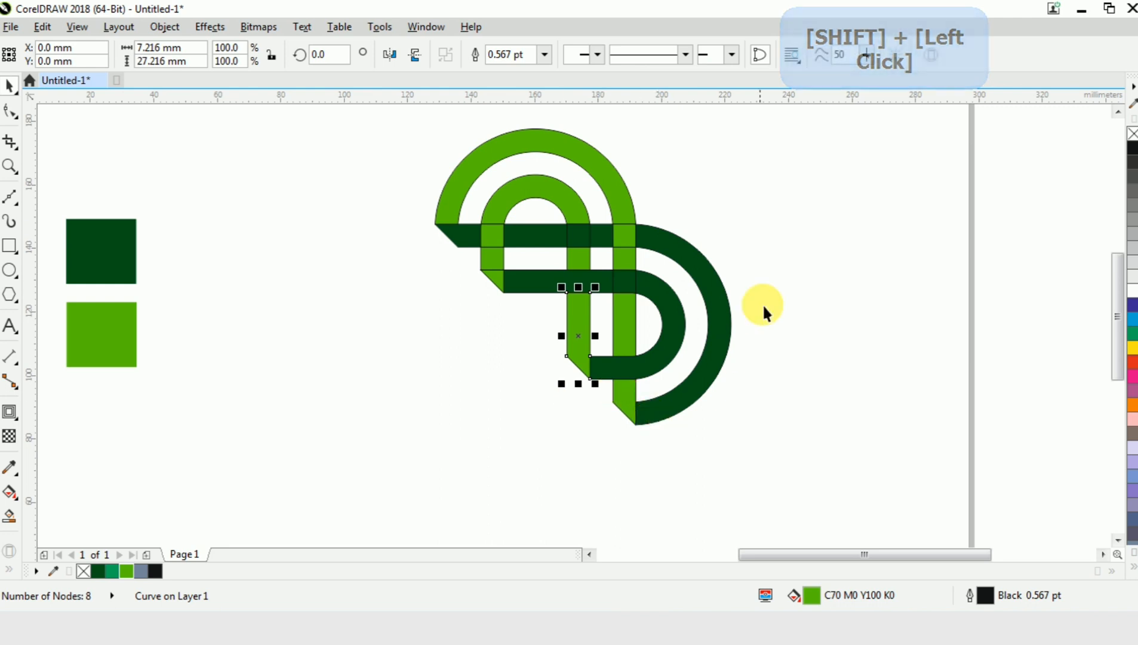
{"action": "left_click", "coordinate": [762, 303]}
Weld the outer arch to its crossing square on the upper horizontal band and to the light green segment below it.
{"action": "left_click", "coordinate": [621, 234]}
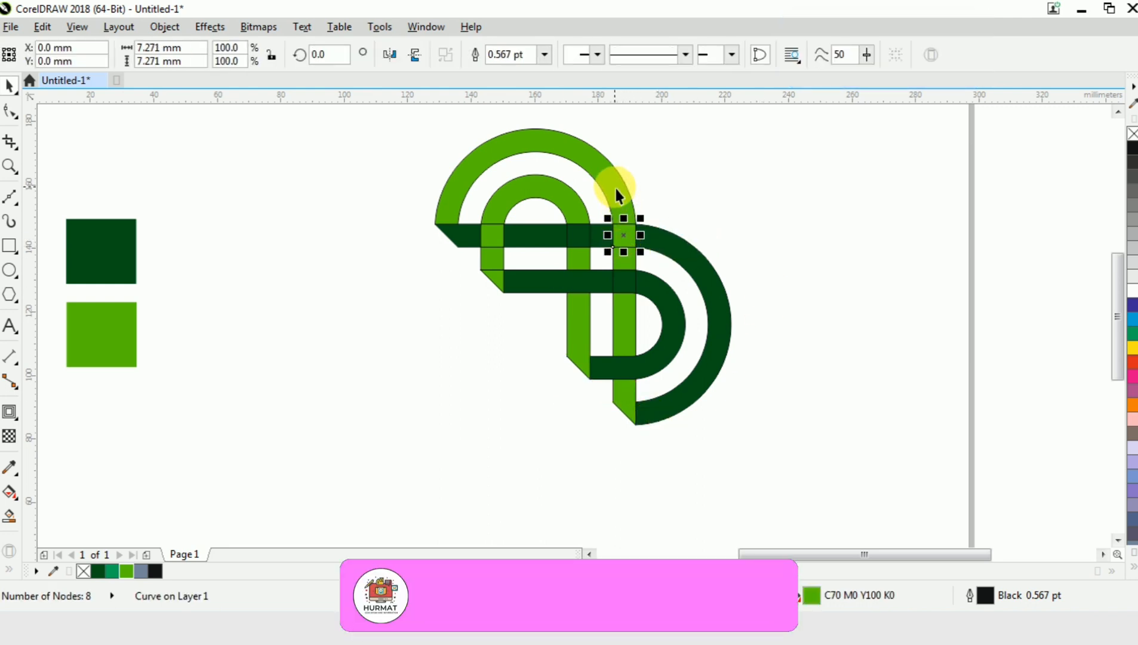
{"action": "left_click", "coordinate": [628, 240], "text": "shift"}
{"action": "key", "text": "ctrl+w"}
{"action": "left_click", "coordinate": [771, 218]}
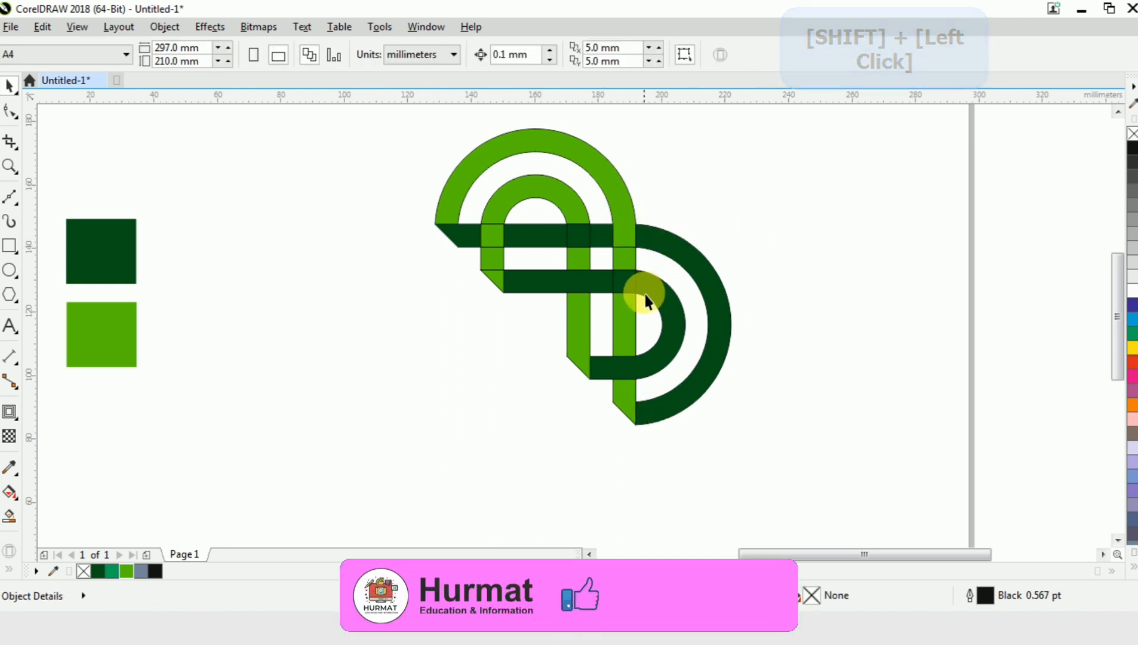
{"action": "left_click", "coordinate": [625, 256]}
{"action": "left_click", "coordinate": [634, 246], "text": "shift"}
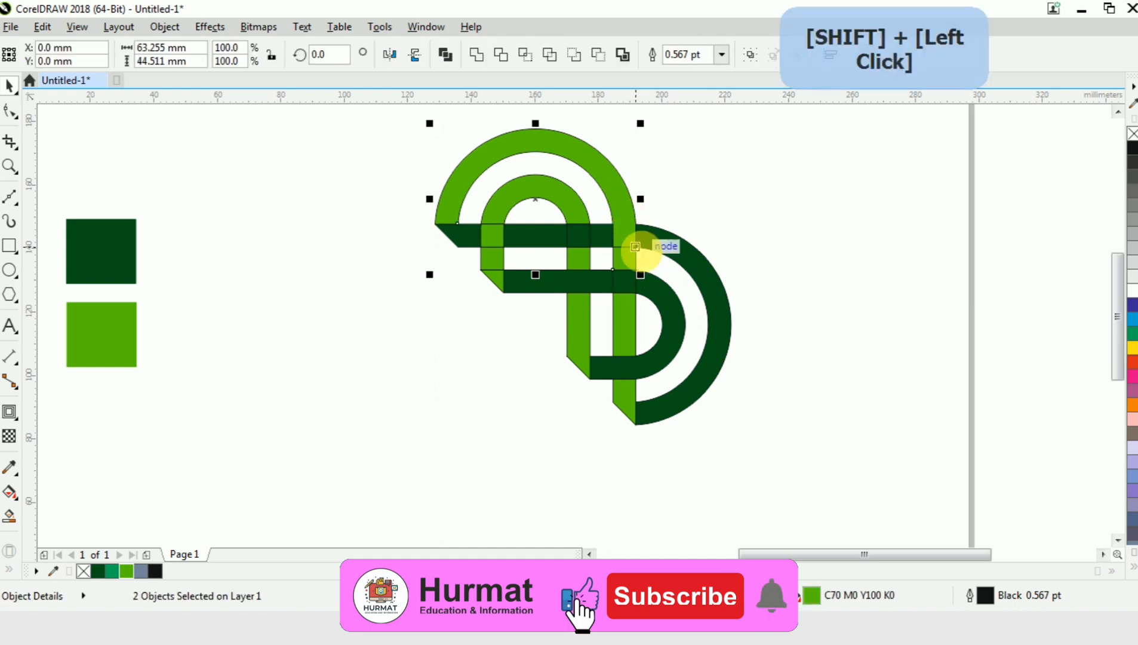
{"action": "key", "text": "ctrl+w"}
{"action": "left_click", "coordinate": [728, 205]}
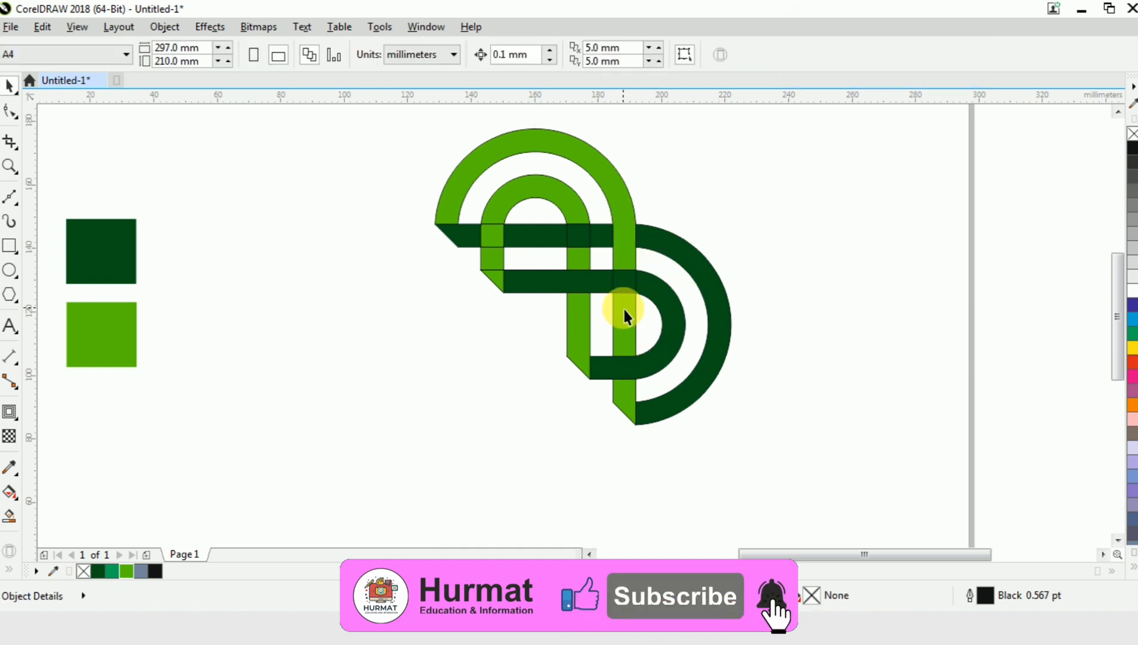
Weld the inner arch to the light green square segment between the horizontal bands on its right leg.
{"action": "left_click", "coordinate": [579, 261]}
{"action": "left_click", "coordinate": [568, 222], "text": "shift"}
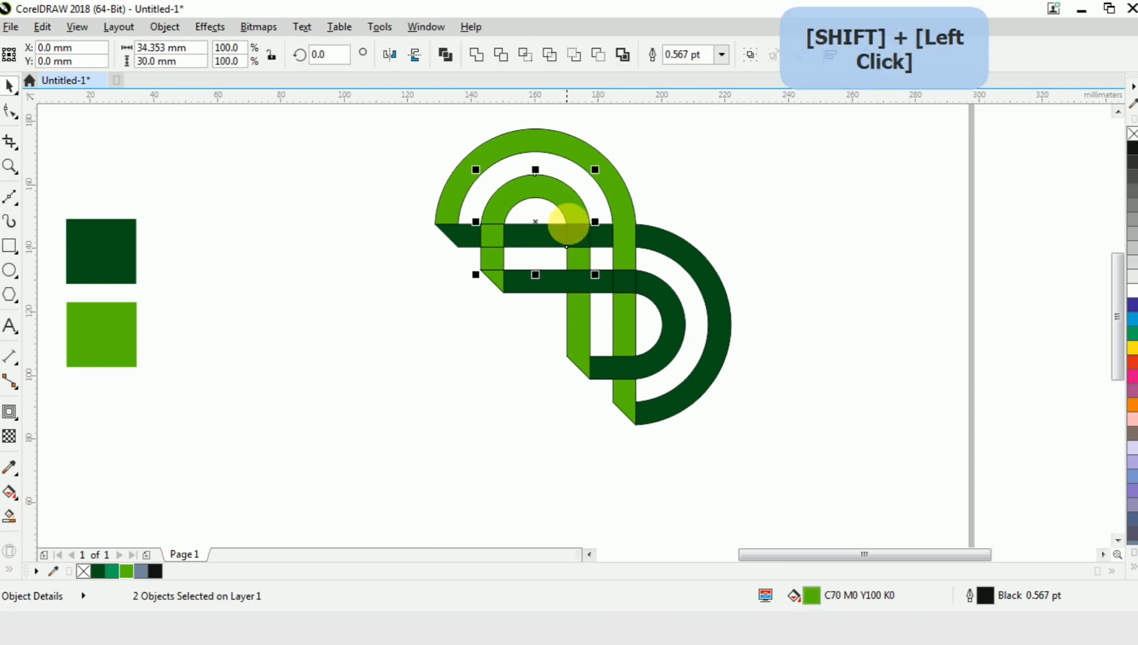
{"action": "key", "text": "ctrl+w"}
{"action": "left_click", "coordinate": [746, 276]}
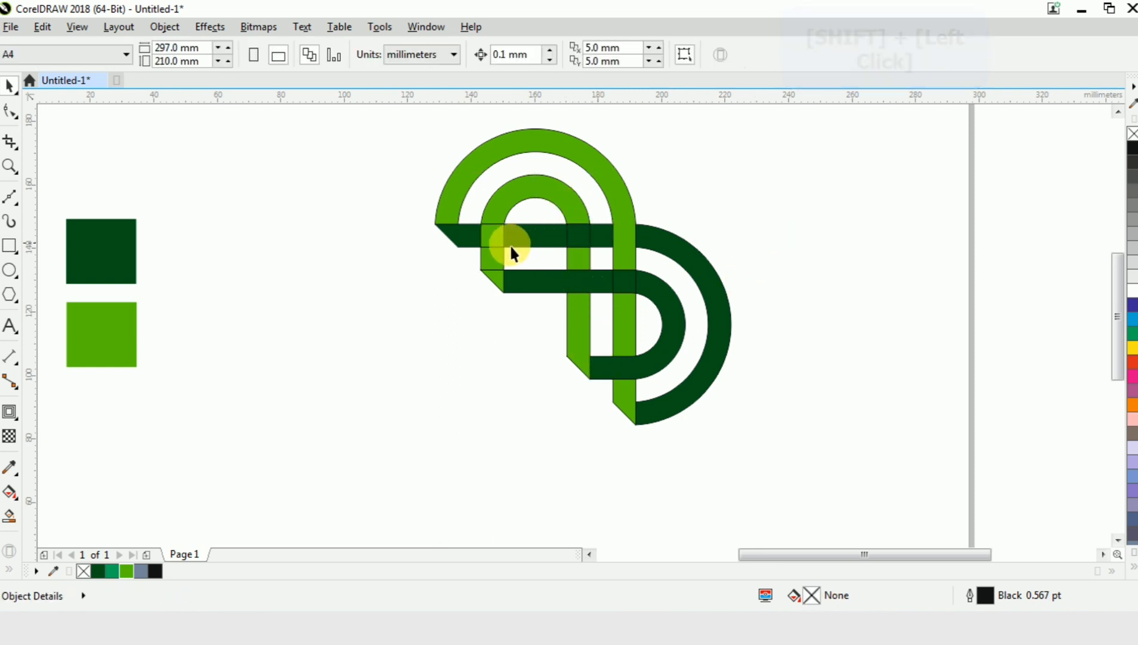
Weld the inner arch's left leg pieces, including the crossing square and triangular end, to the inner arch.
{"action": "left_click", "coordinate": [497, 281]}
{"action": "left_click", "coordinate": [494, 235], "text": "shift"}
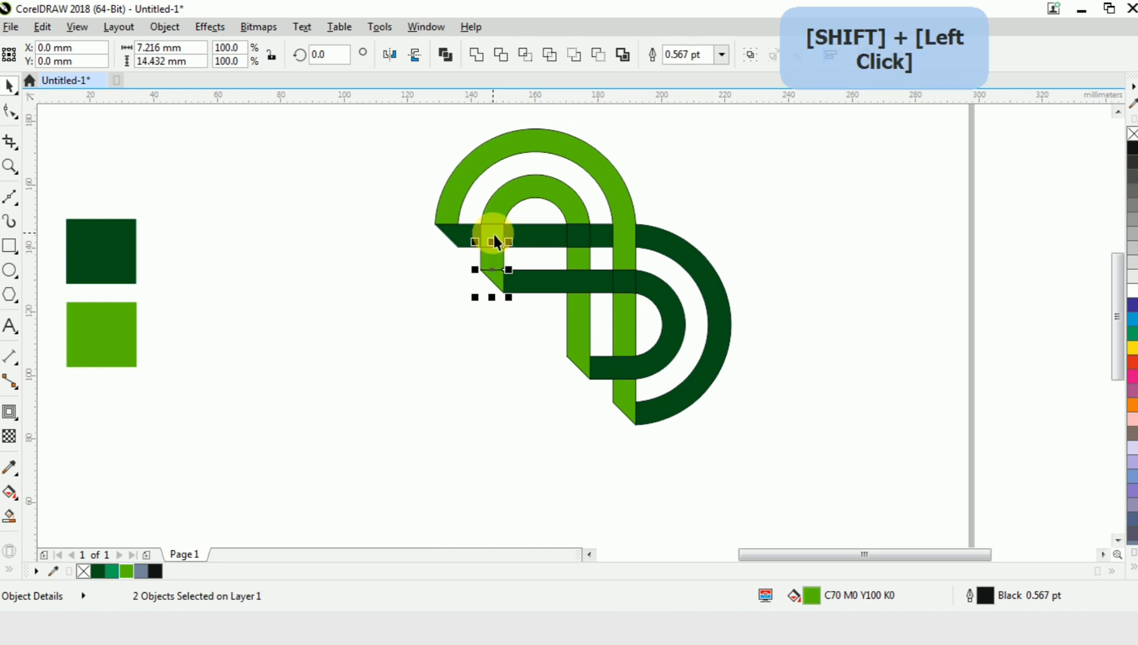
{"action": "left_click", "coordinate": [502, 221], "text": "shift"}
{"action": "key", "text": "ctrl+w"}
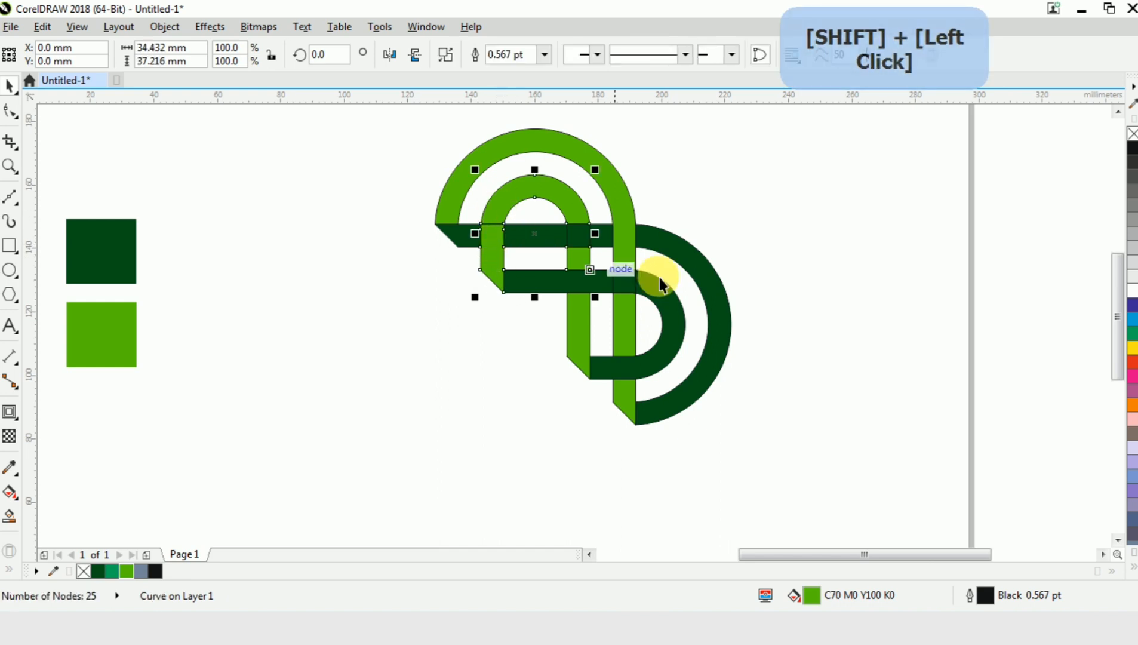
{"action": "left_click", "coordinate": [788, 233]}
{"action": "left_click", "coordinate": [485, 230]}
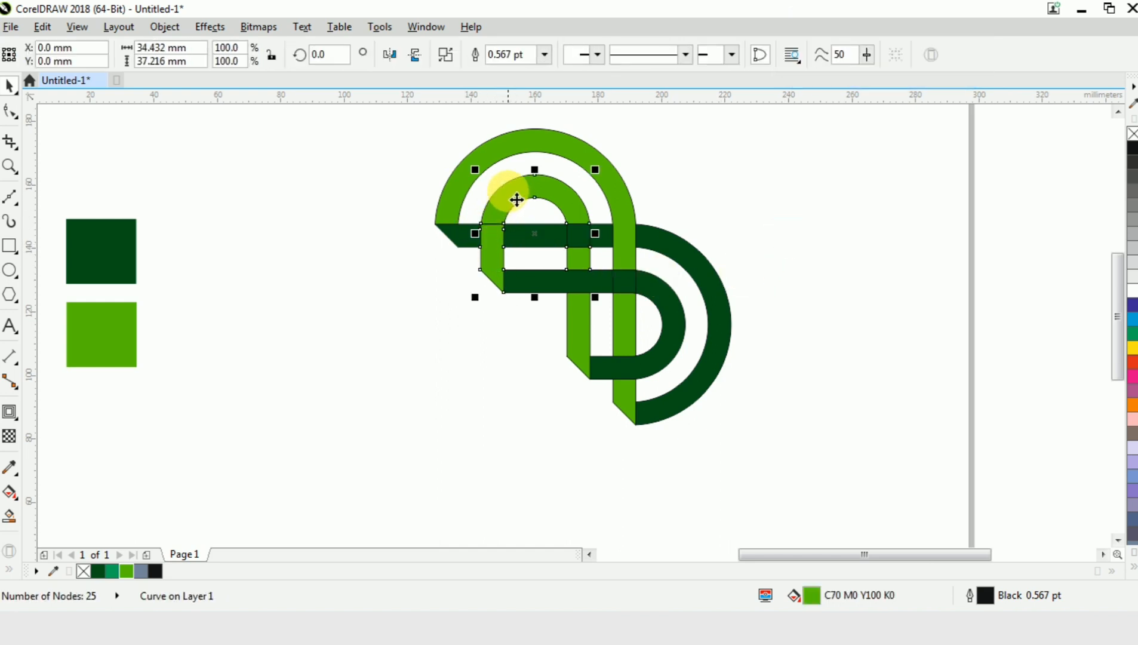
{"action": "left_click", "coordinate": [375, 244]}
{"action": "left_click", "coordinate": [575, 240]}
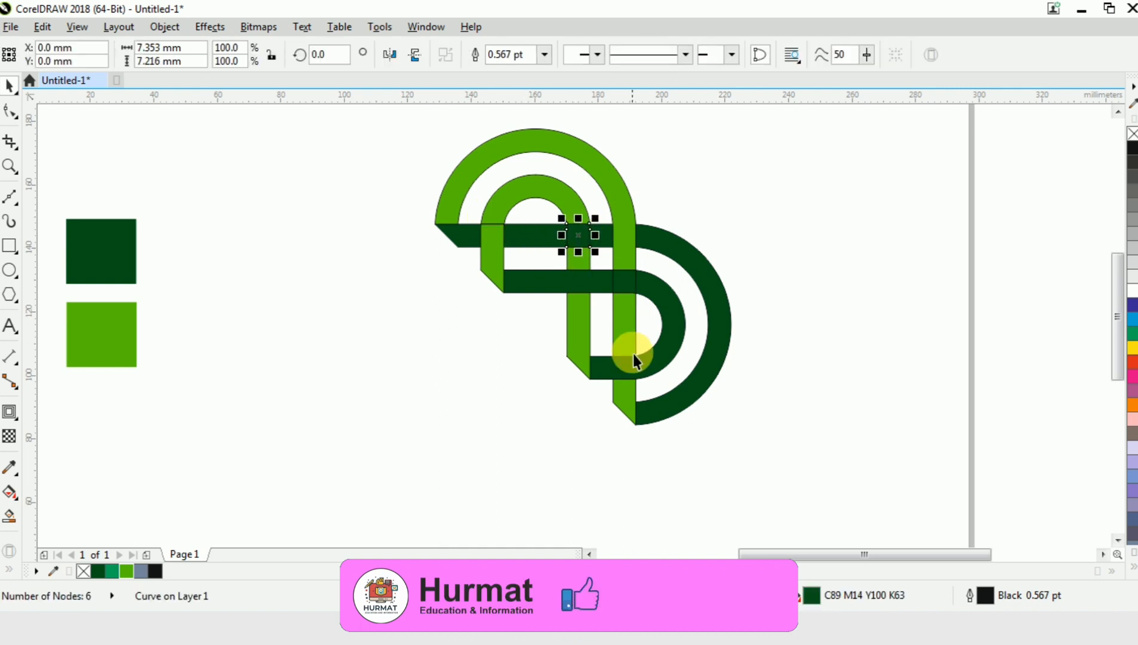
{"action": "left_click", "coordinate": [569, 448]}
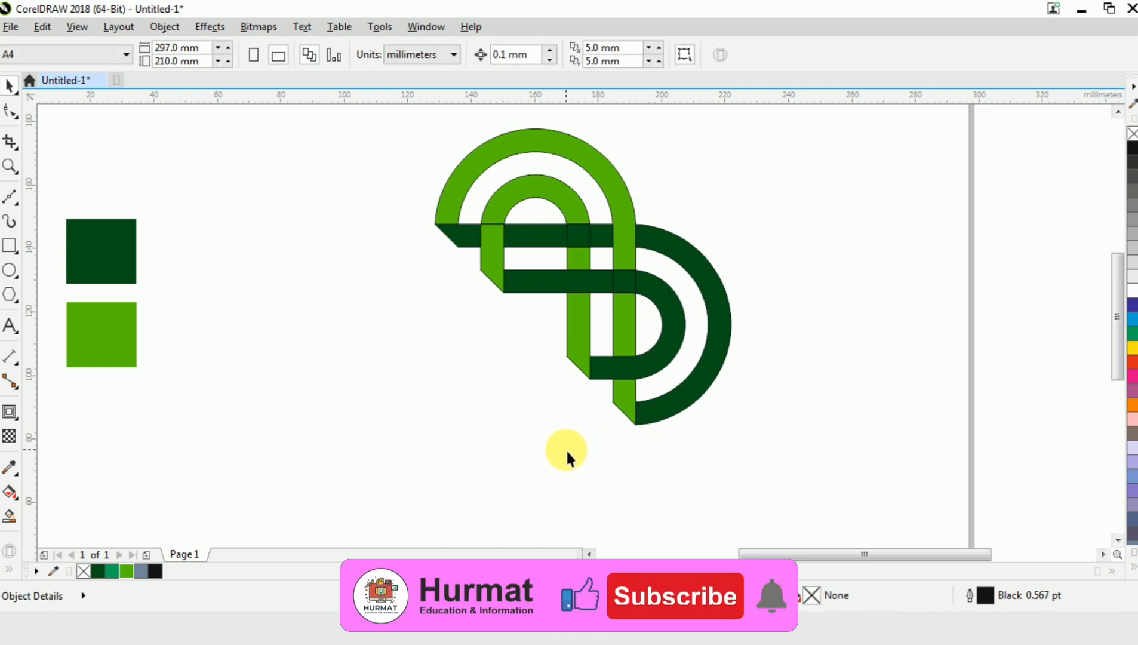
Remove the outlines from all pieces of the interlaced logo.
{"action": "scroll", "coordinate": [567, 449], "scroll_direction": "down", "scroll_amount": 2}
{"action": "left_click_drag", "start_coordinate": [433, 259], "coordinate": [733, 490]}
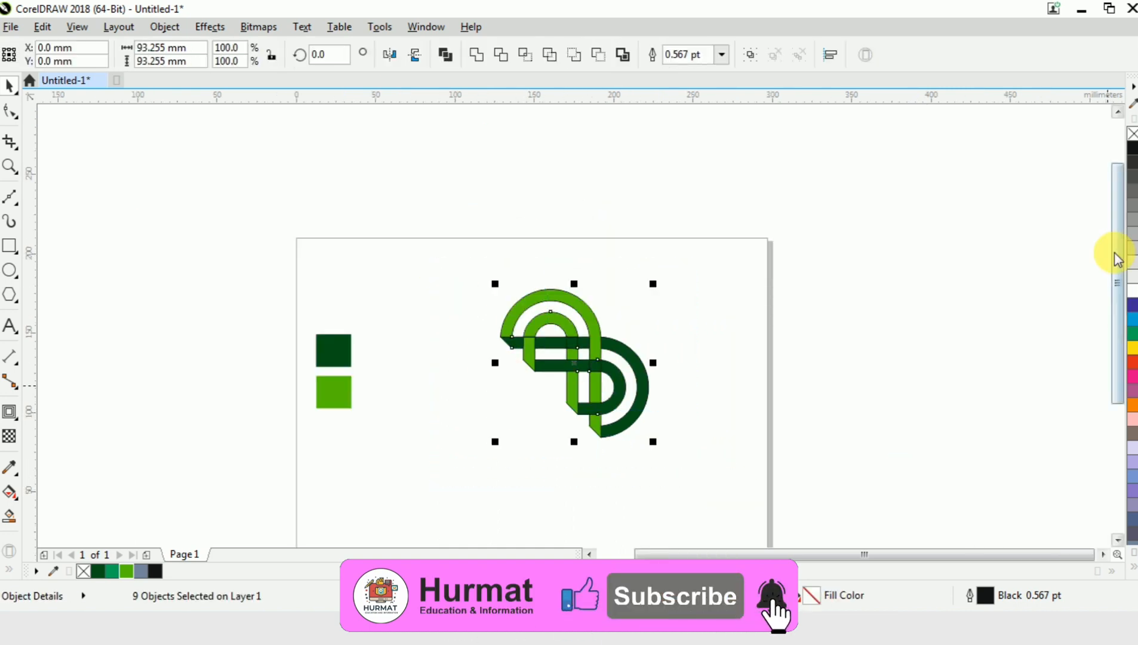
{"action": "right_click", "coordinate": [1133, 134]}
{"action": "left_click", "coordinate": [673, 457]}
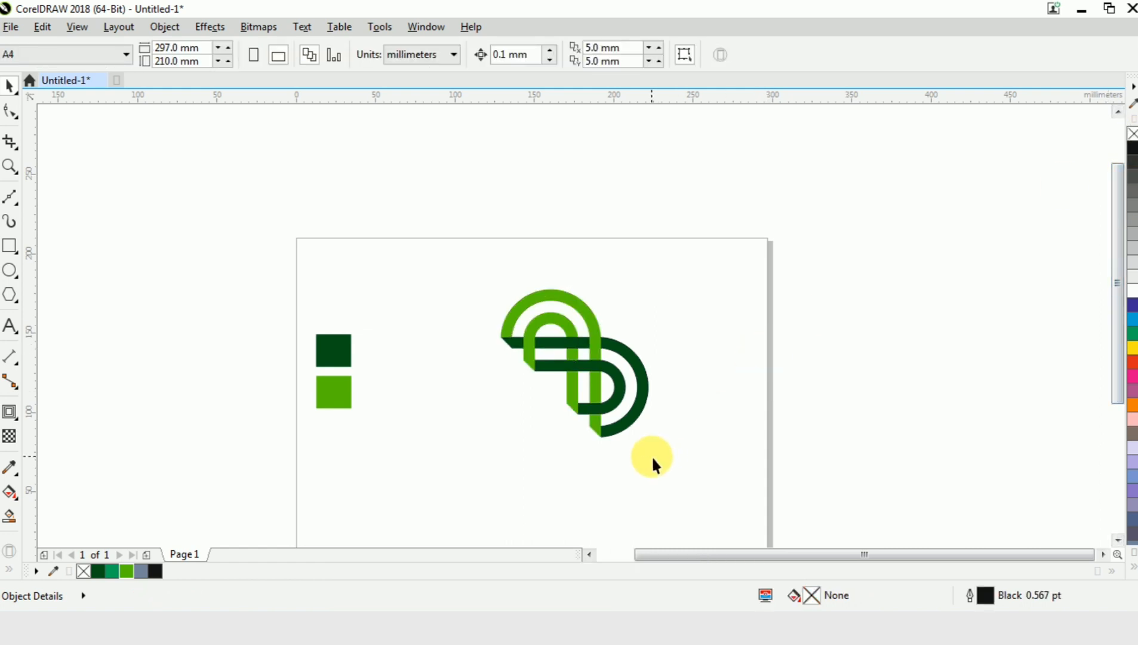
Extend the upper edge of the inner right vertical segment across the lower horizontal band to meet the light green piece above.
{"action": "scroll", "coordinate": [609, 366], "scroll_direction": "up", "scroll_amount": 2}
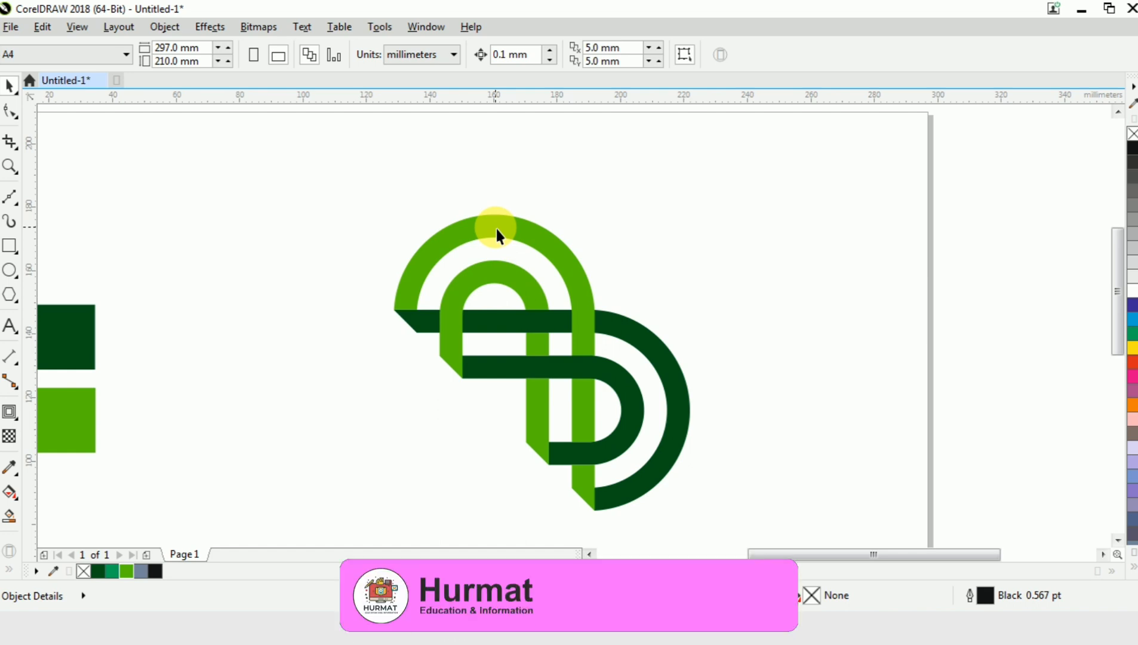
{"action": "left_click", "coordinate": [538, 421]}
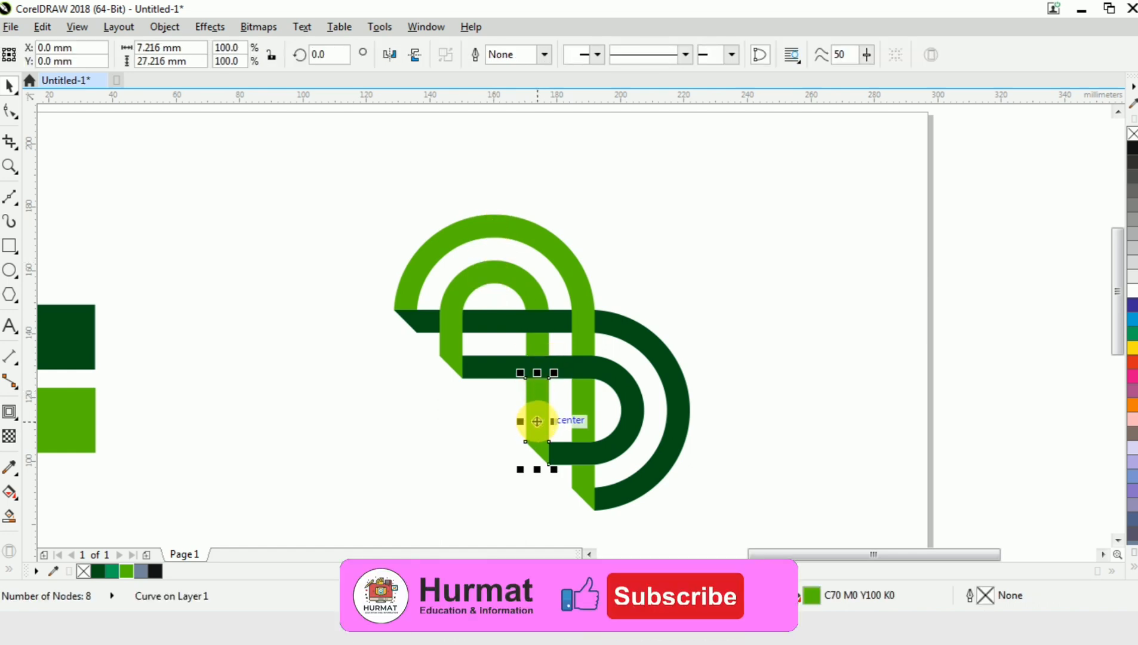
{"action": "scroll", "coordinate": [537, 421], "scroll_direction": "up", "scroll_amount": 3}
{"action": "left_click", "coordinate": [534, 303]}
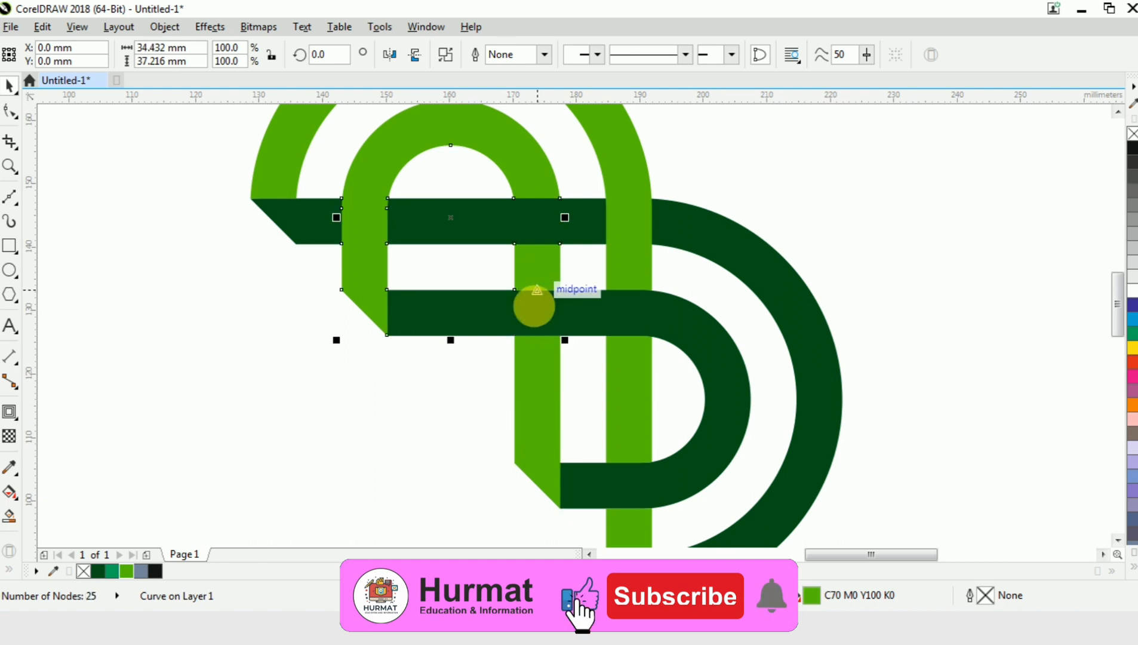
{"action": "left_click", "coordinate": [536, 394]}
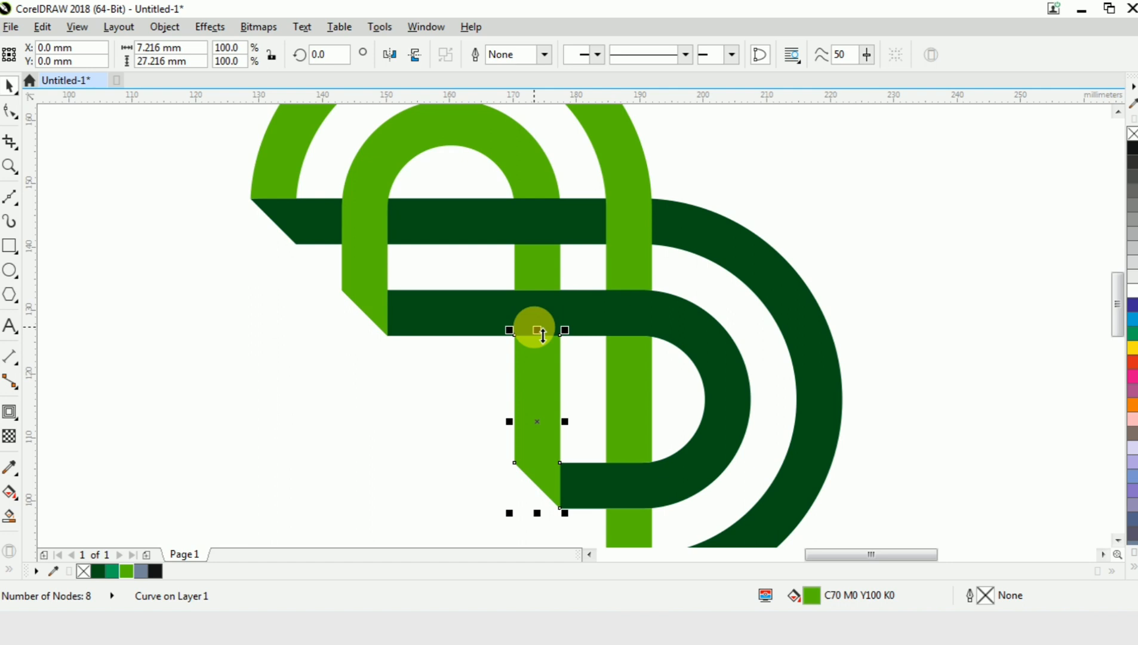
{"action": "left_click", "coordinate": [10, 112]}
{"action": "left_click_drag", "start_coordinate": [483, 293], "coordinate": [579, 286]}
{"action": "scroll", "coordinate": [548, 300], "scroll_direction": "up", "scroll_amount": 1}
{"action": "key", "text": "ctrl+space"}
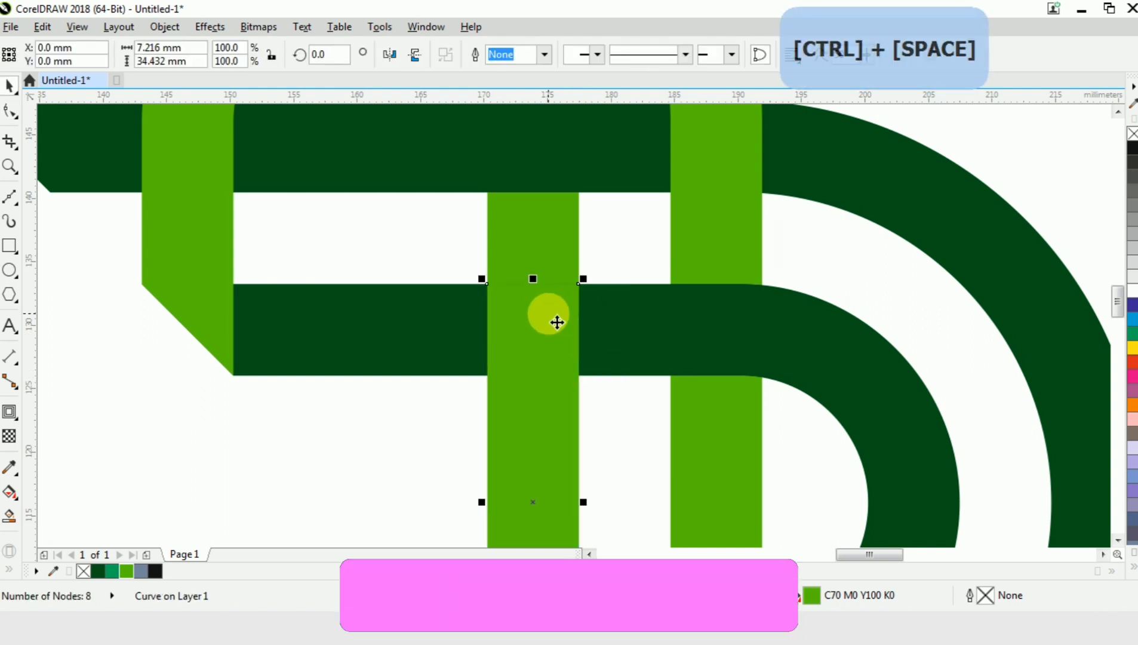
Weld the extended inner right vertical segment to the inner arch.
{"action": "scroll", "coordinate": [548, 312], "scroll_direction": "down", "scroll_amount": 2}
{"action": "left_click", "coordinate": [546, 288], "text": "shift"}
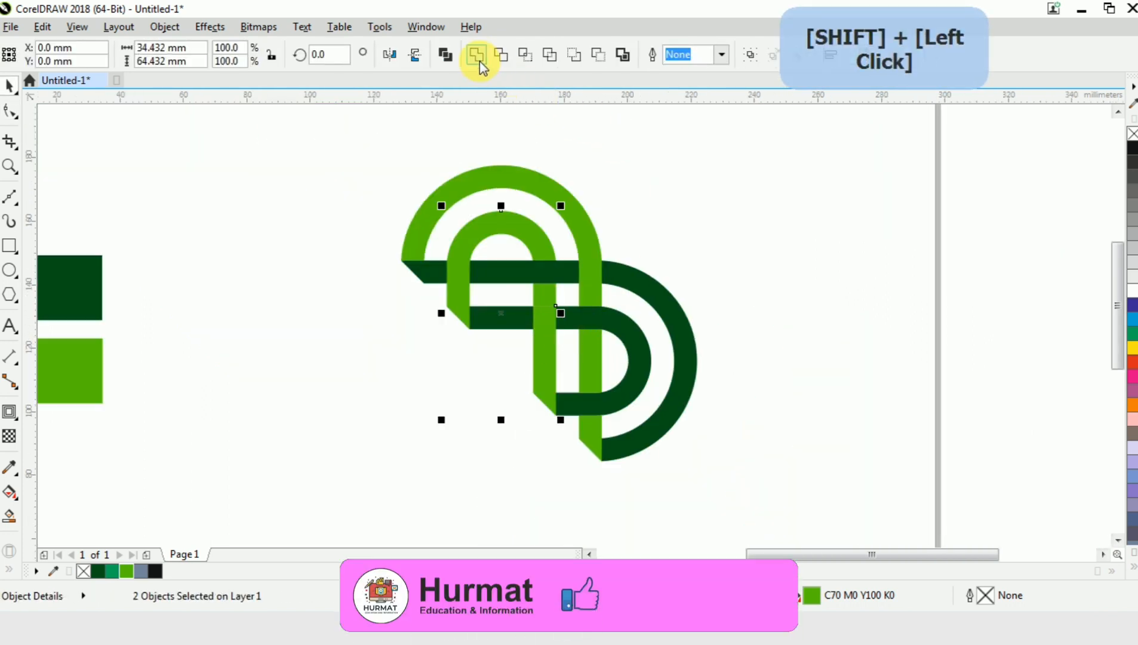
{"action": "left_click", "coordinate": [480, 54]}
{"action": "left_click", "coordinate": [714, 269]}
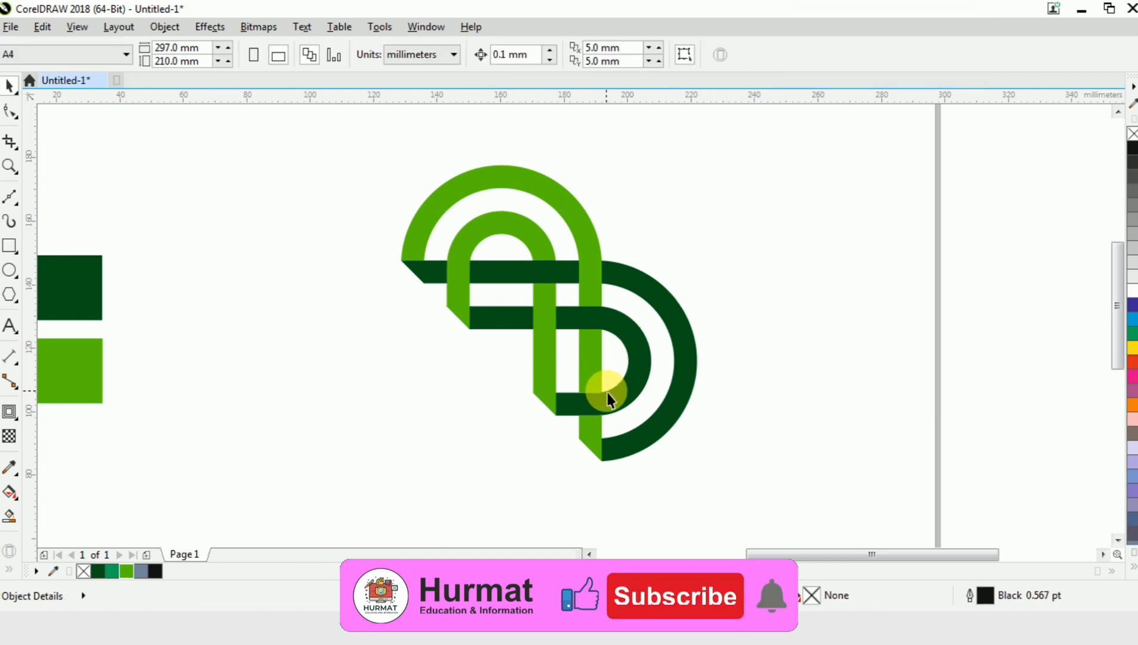
Delete the extra piece where the lower horizontal band crosses the outer vertical band, and the two green colour sample squares.
{"action": "left_click", "coordinate": [594, 313]}
{"action": "key", "text": "Delete"}
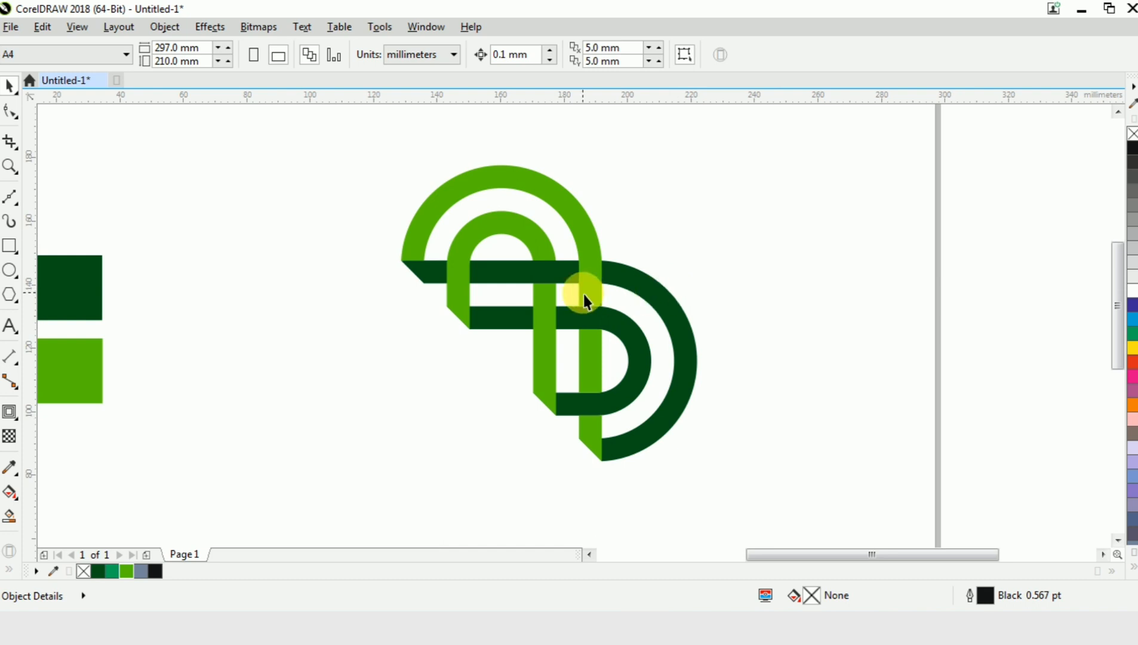
{"action": "scroll", "coordinate": [583, 294], "scroll_direction": "down", "scroll_amount": 2}
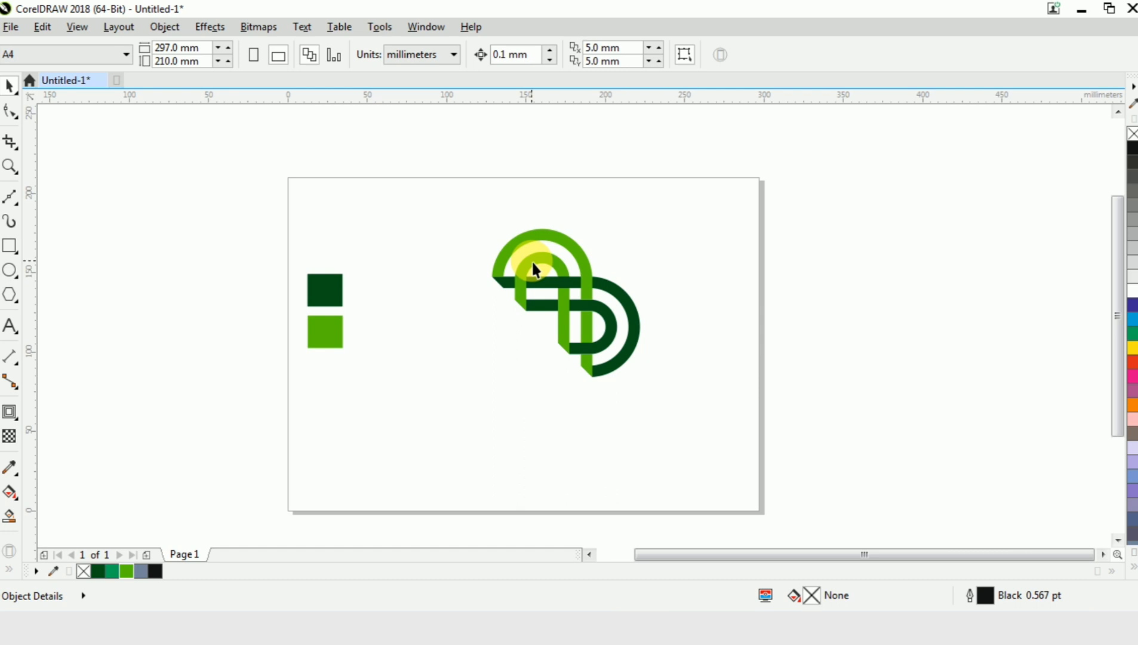
{"action": "left_click_drag", "start_coordinate": [447, 205], "coordinate": [738, 457]}
{"action": "left_click_drag", "start_coordinate": [233, 234], "coordinate": [420, 454]}
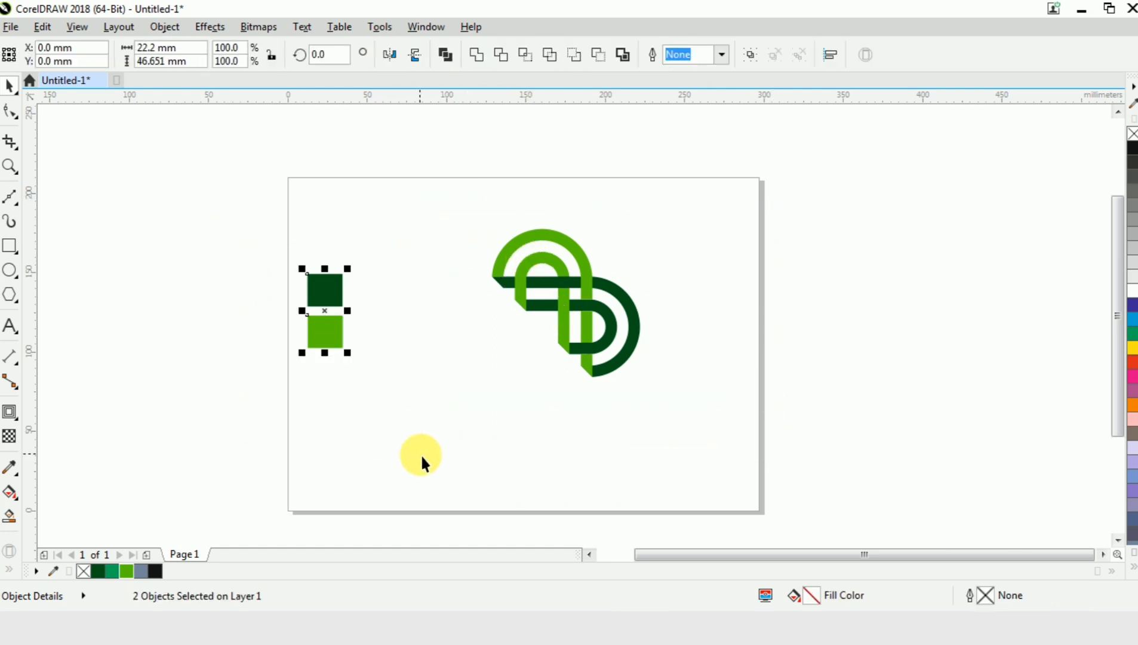
{"action": "key", "text": "Delete"}
Zoom to the whole logo and preview it full screen.
{"action": "left_click_drag", "start_coordinate": [406, 207], "coordinate": [738, 454]}
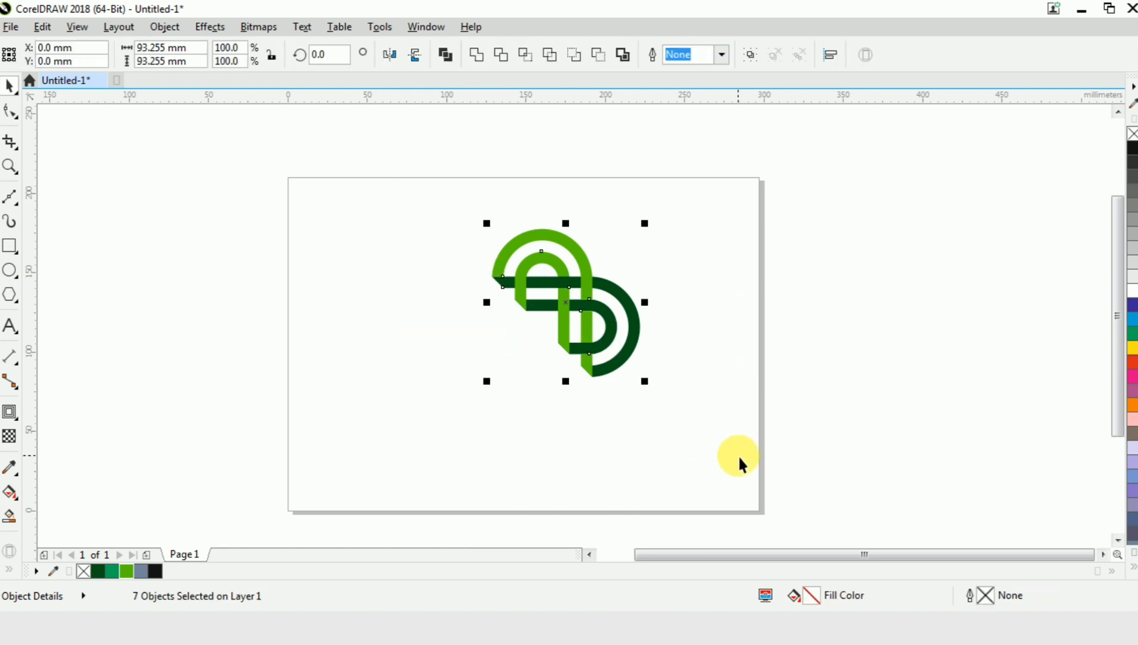
{"action": "key", "text": "shift+F2"}
{"action": "key", "text": "F9"}
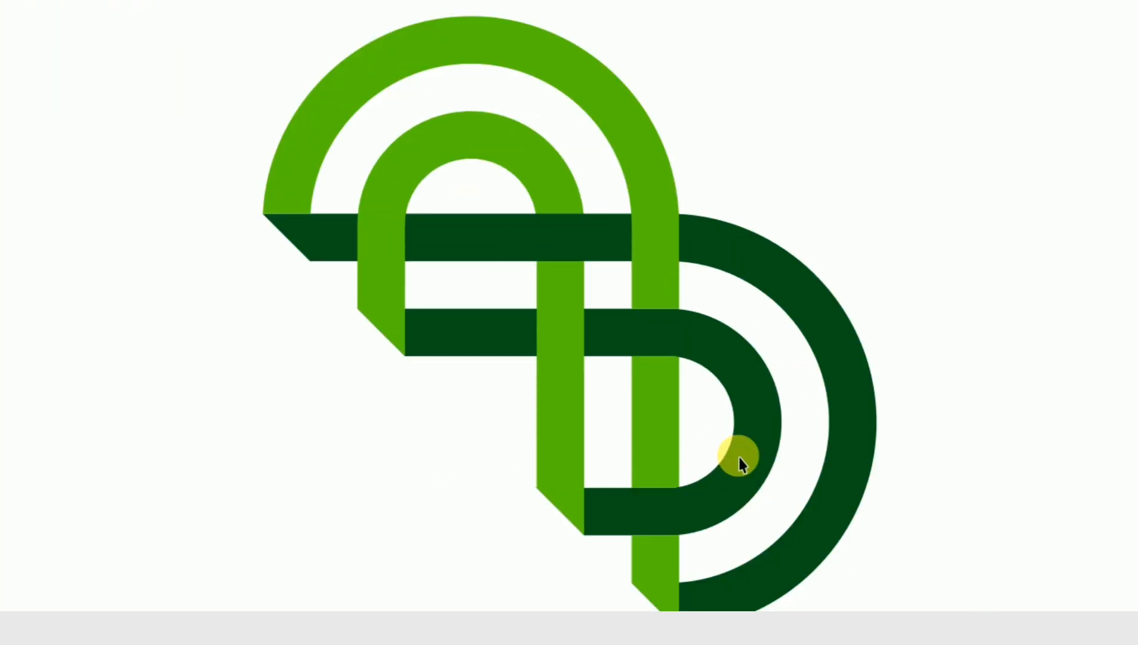